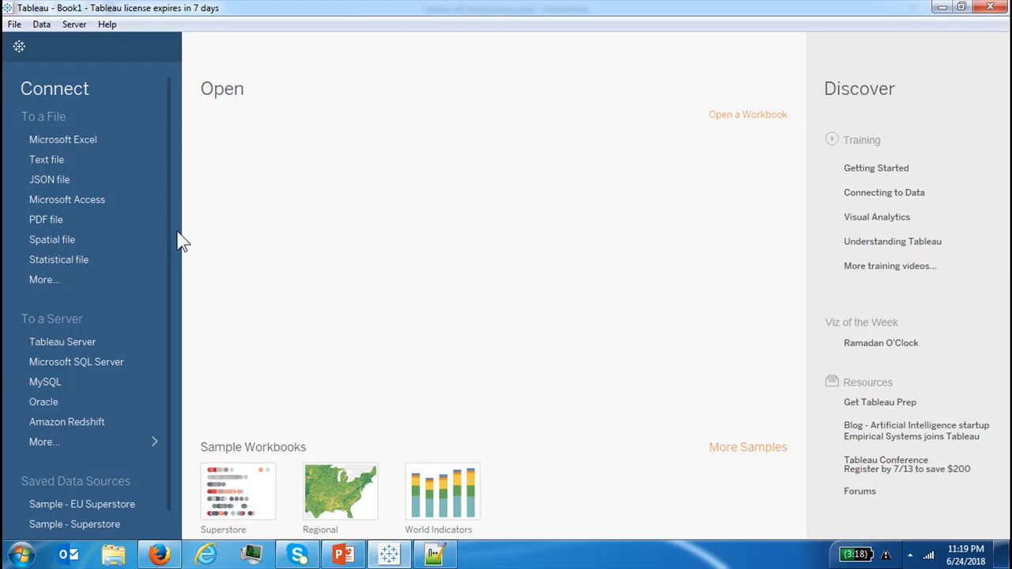
# Open the Sample - Superstore saved data source and show its data as a grid on the Data Source page
pyautogui.click(80, 524)
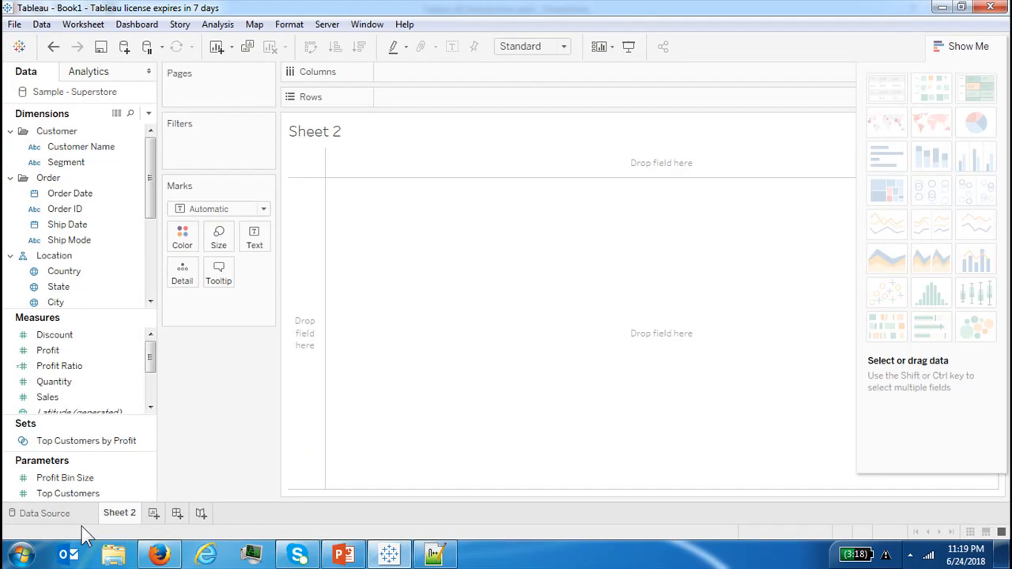
pyautogui.click(57, 513)
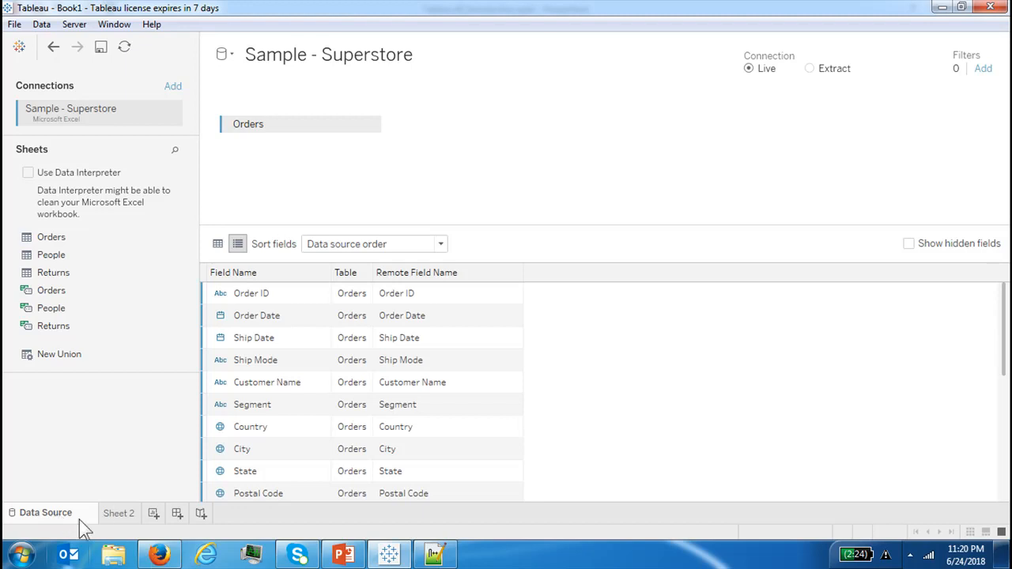
pyautogui.click(220, 248)
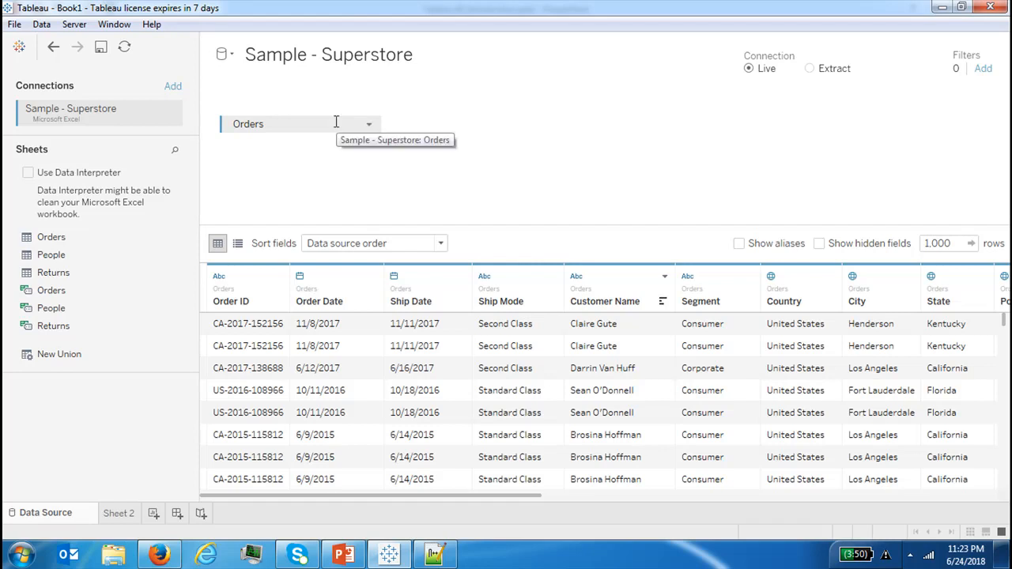
# Review the available connection types, then join the Returns sheet to the Orders table on the canvas
pyautogui.click(172, 89)
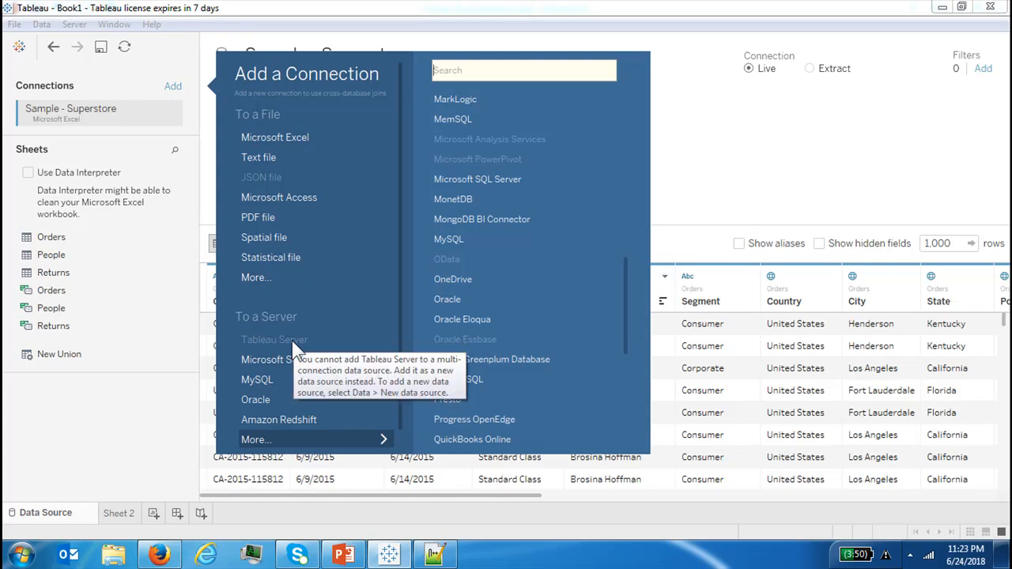
pyautogui.click(687, 145)
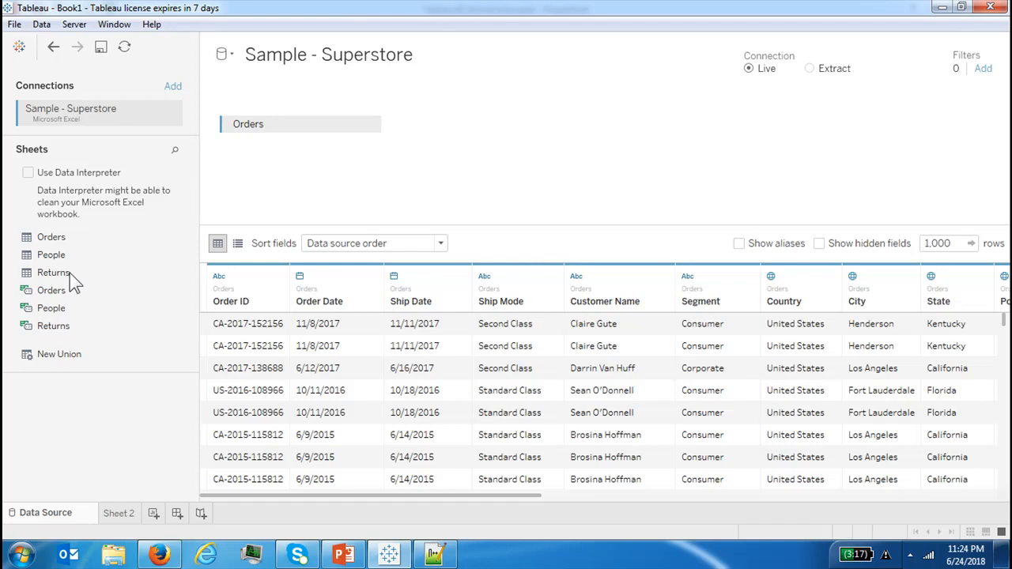
pyautogui.moveTo(59, 278); pyautogui.dragTo(458, 128)
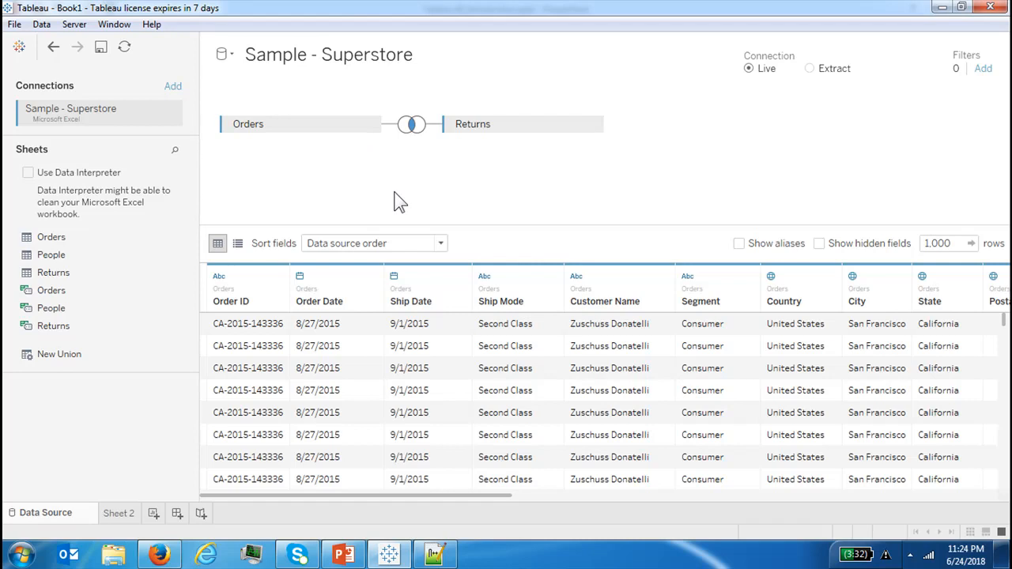
# Compare the Inner, Left, Right and Full Outer join types for the Orders–Returns join
pyautogui.click(411, 125)
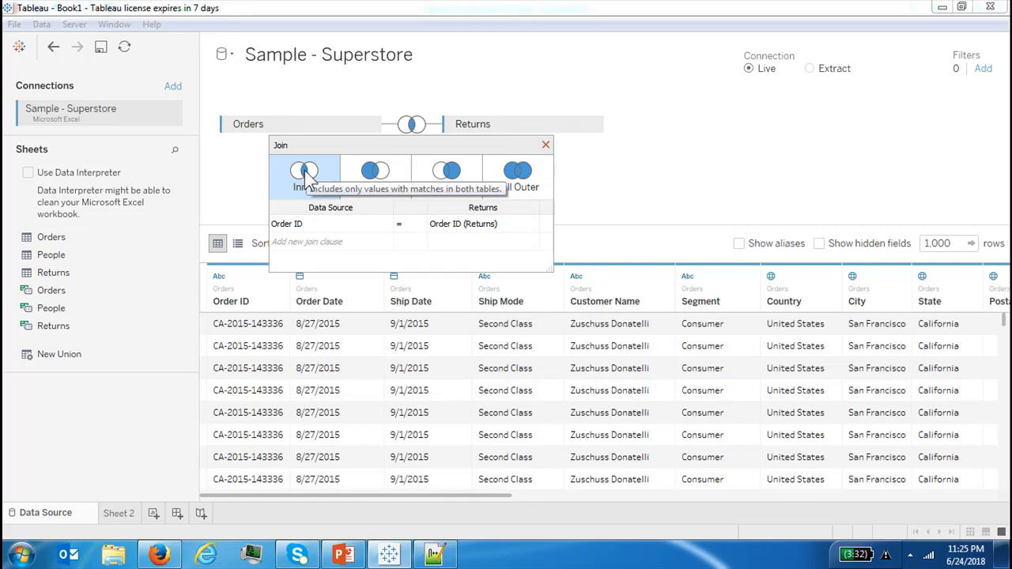
pyautogui.click(370, 174)
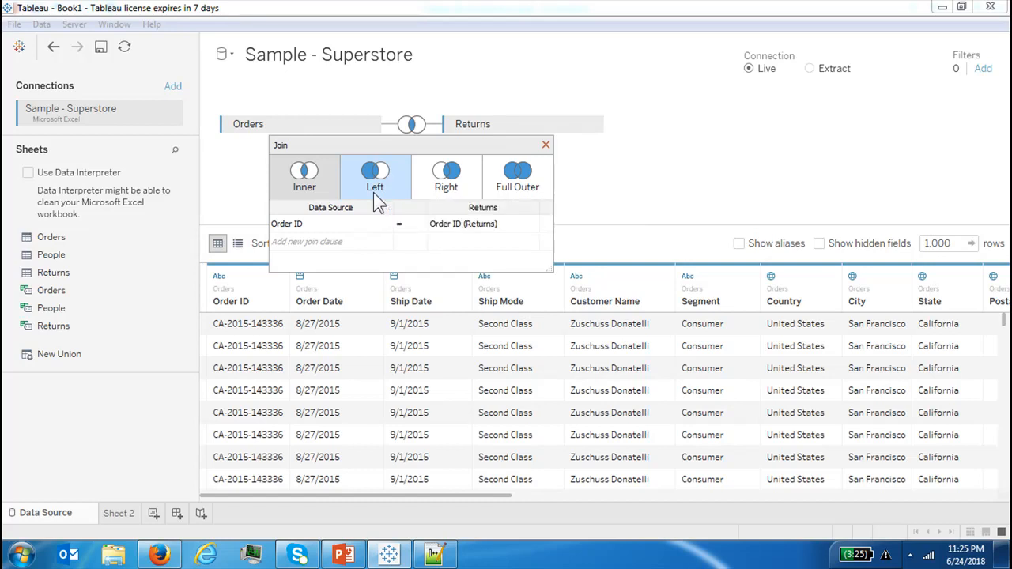
pyautogui.click(433, 198)
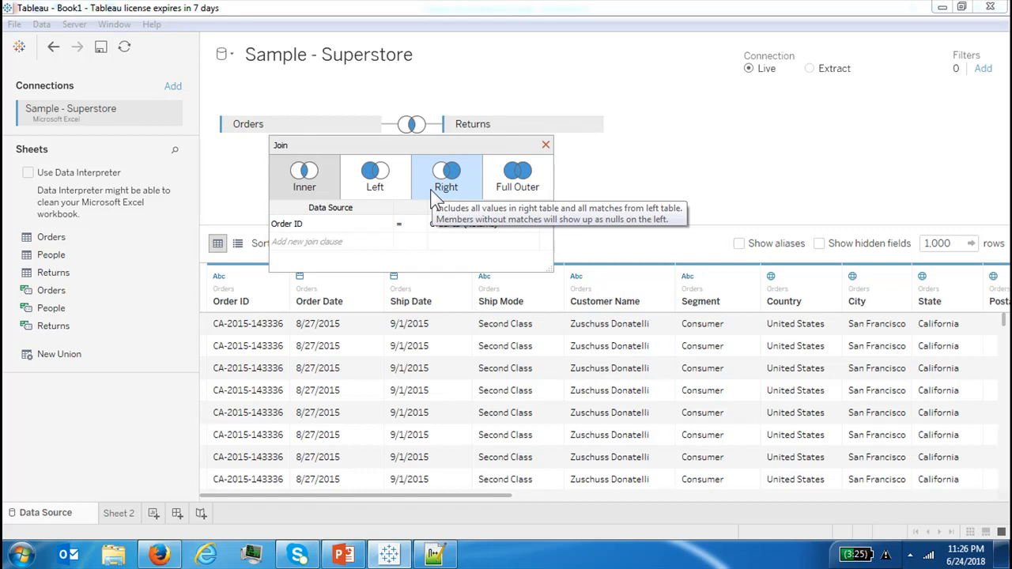
pyautogui.click(515, 188)
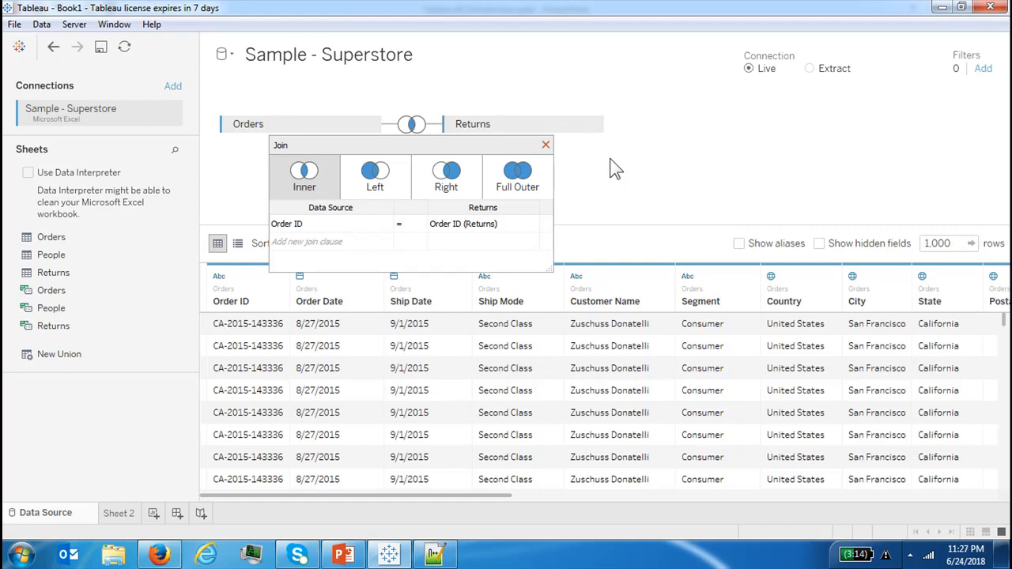
pyautogui.click(545, 144)
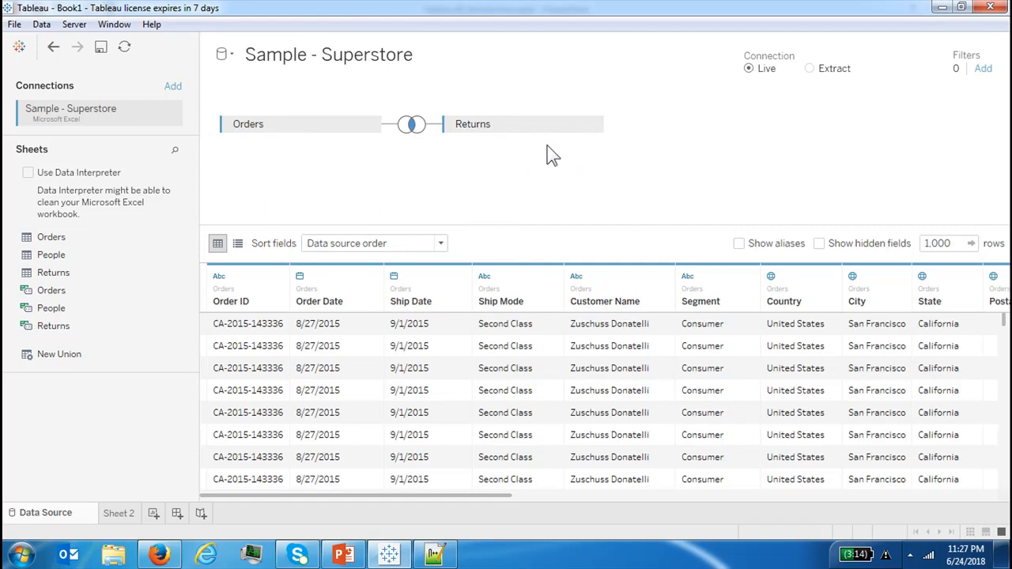
# Switch the preview to the field list and inspect the Sub-Category field's options
pyautogui.click(237, 244)
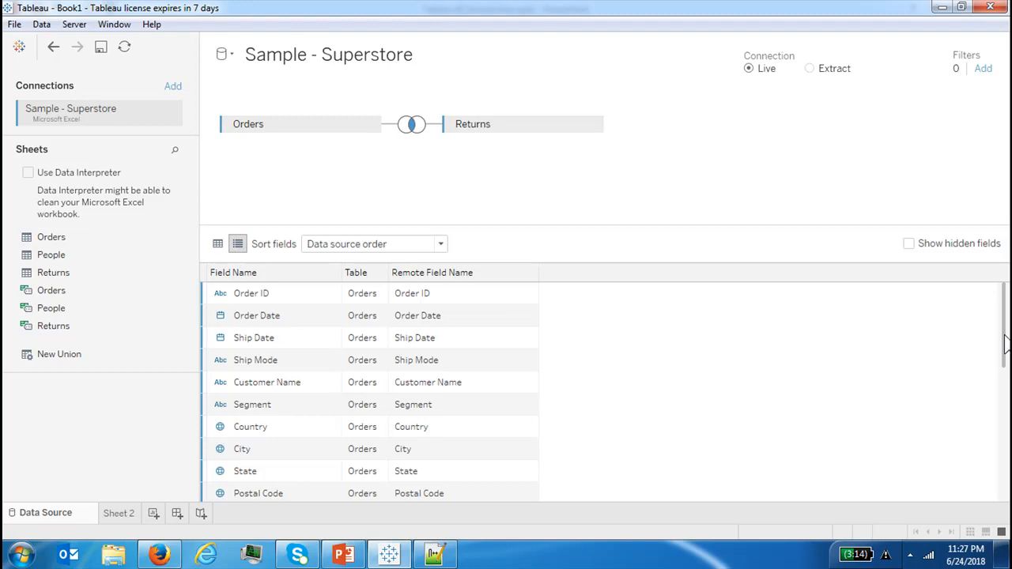
pyautogui.moveTo(1006, 341); pyautogui.dragTo(1007, 467)
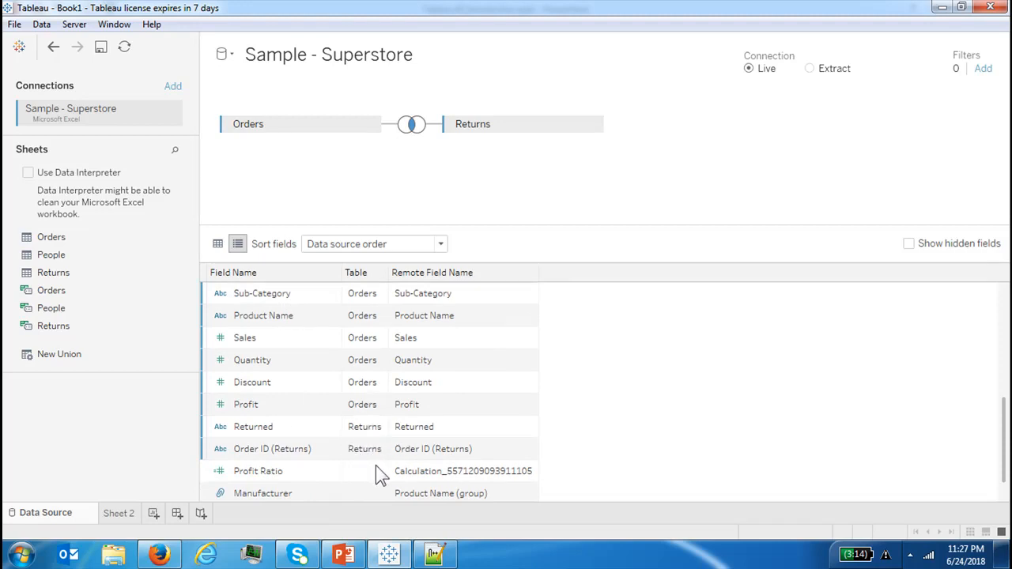
pyautogui.click(328, 294)
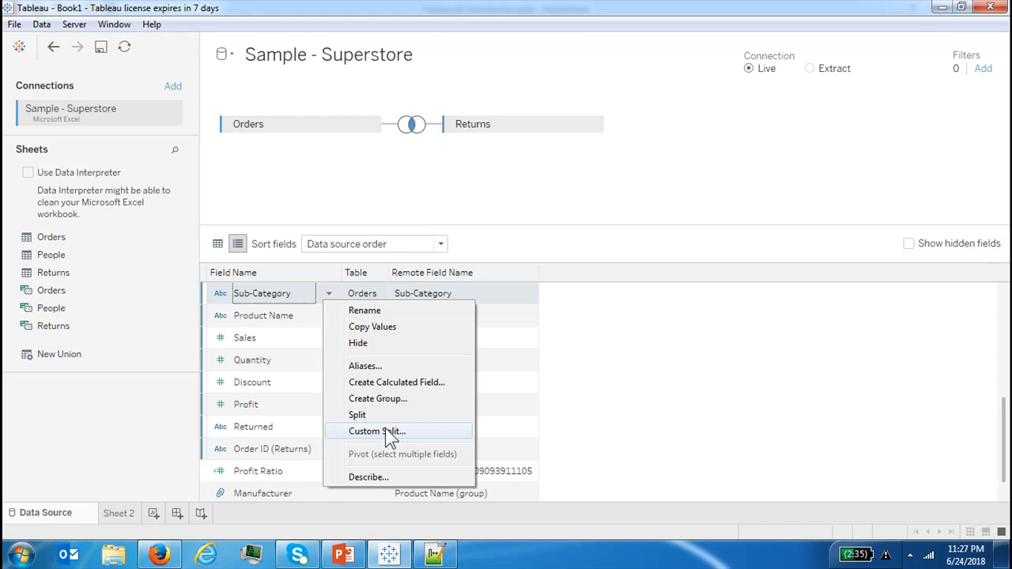
pyautogui.click(697, 214)
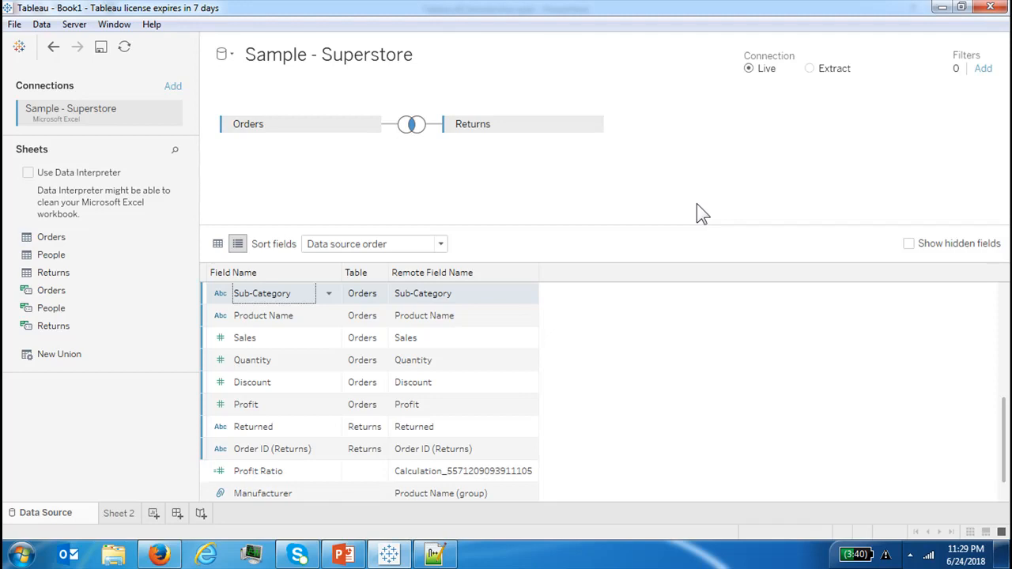
# Create a new union of the Orders and Returns sheets and add it to the canvas
pyautogui.click(62, 357)
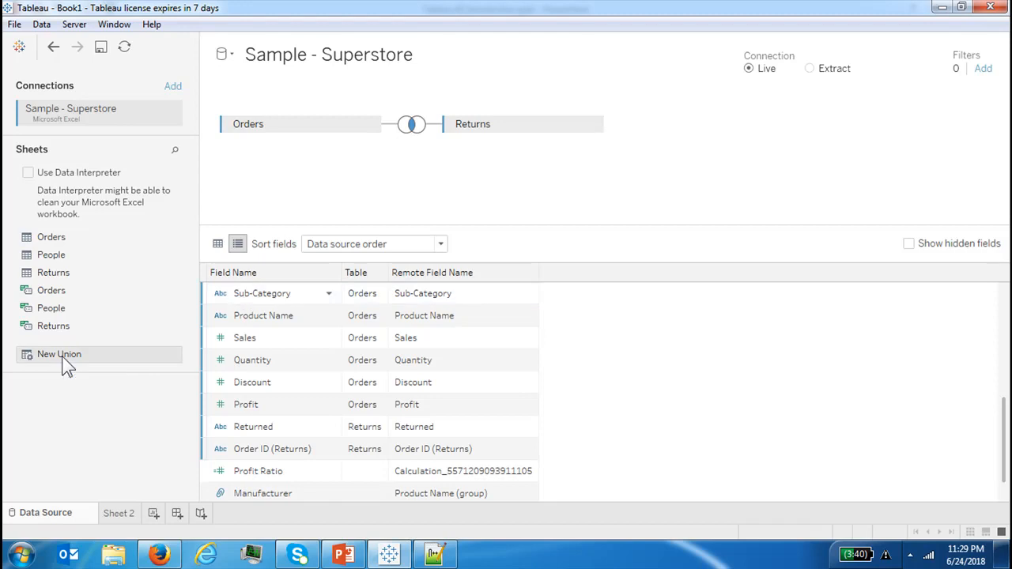
pyautogui.doubleClick(62, 355)
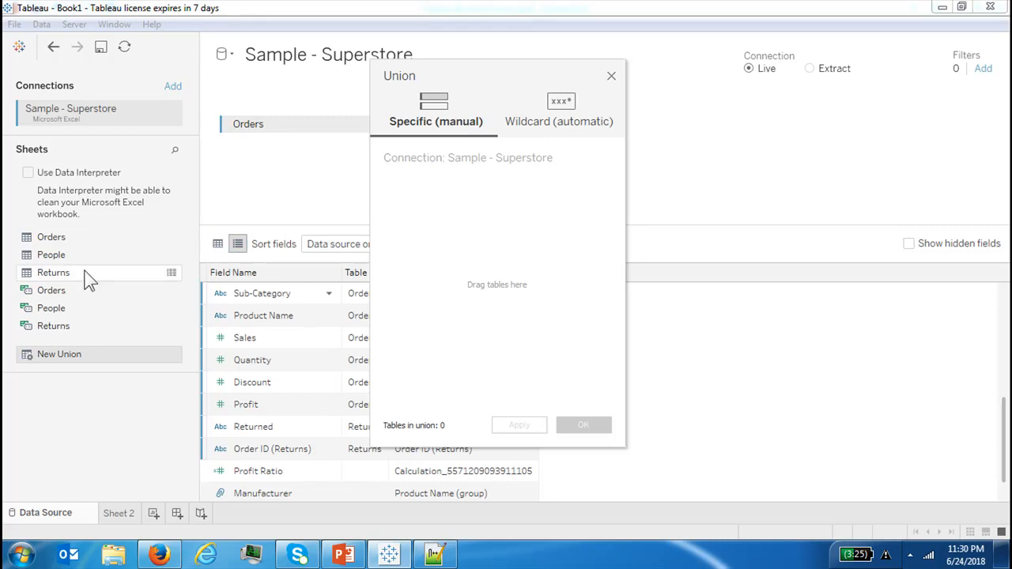
pyautogui.moveTo(66, 242); pyautogui.dragTo(469, 182)
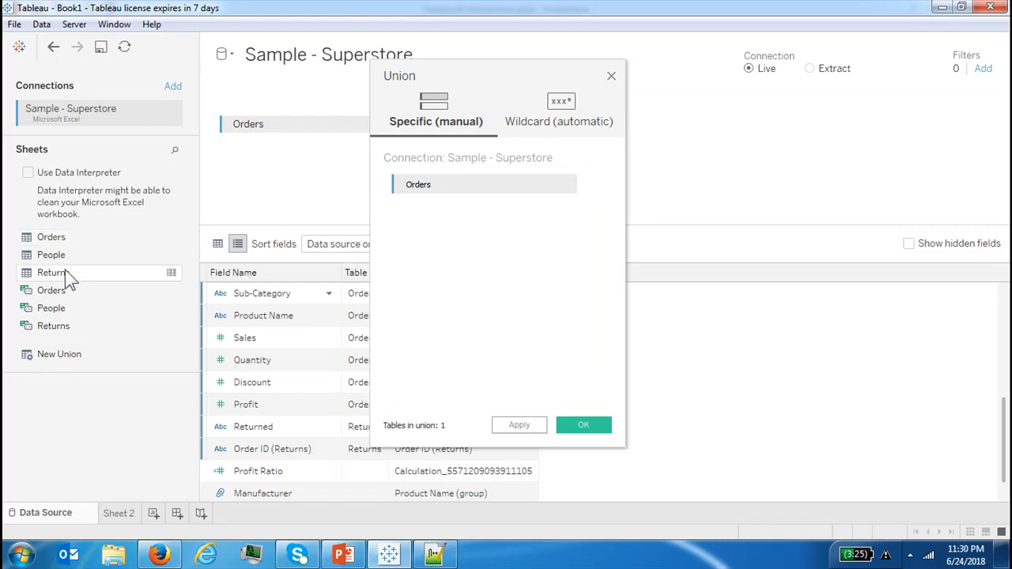
pyautogui.moveTo(64, 270); pyautogui.dragTo(463, 209)
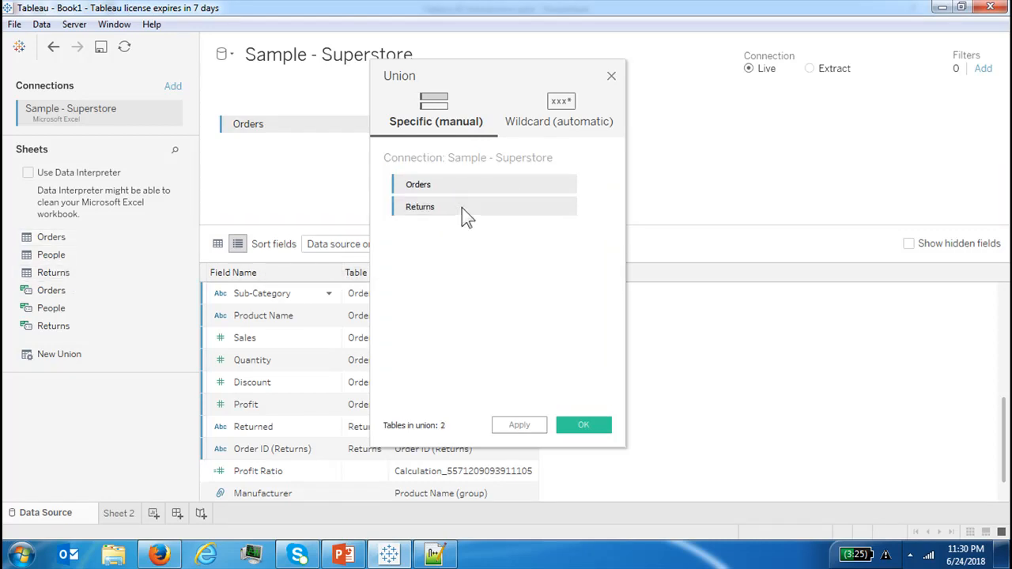
pyautogui.click(530, 425)
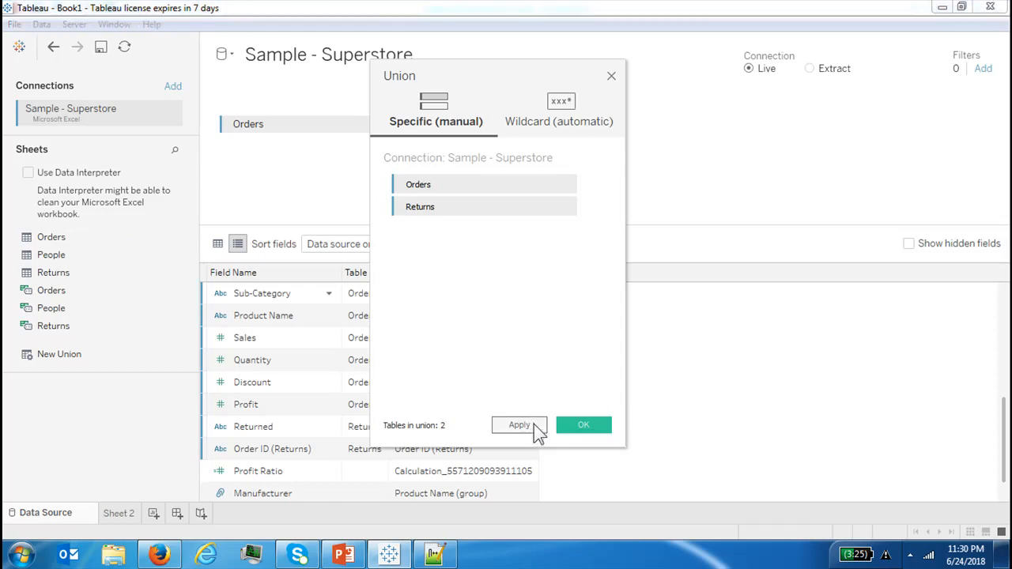
pyautogui.click(585, 432)
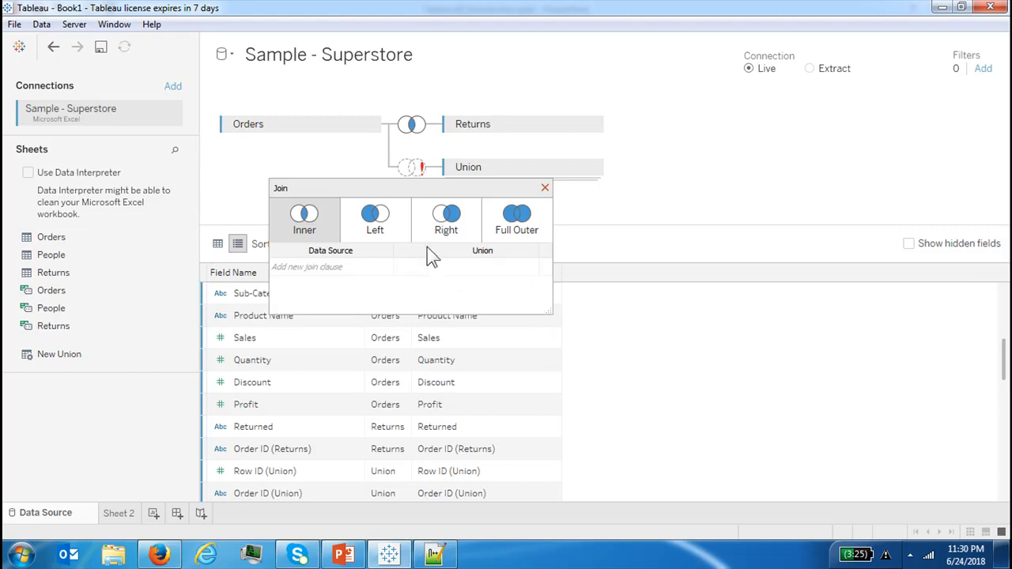
pyautogui.click(543, 189)
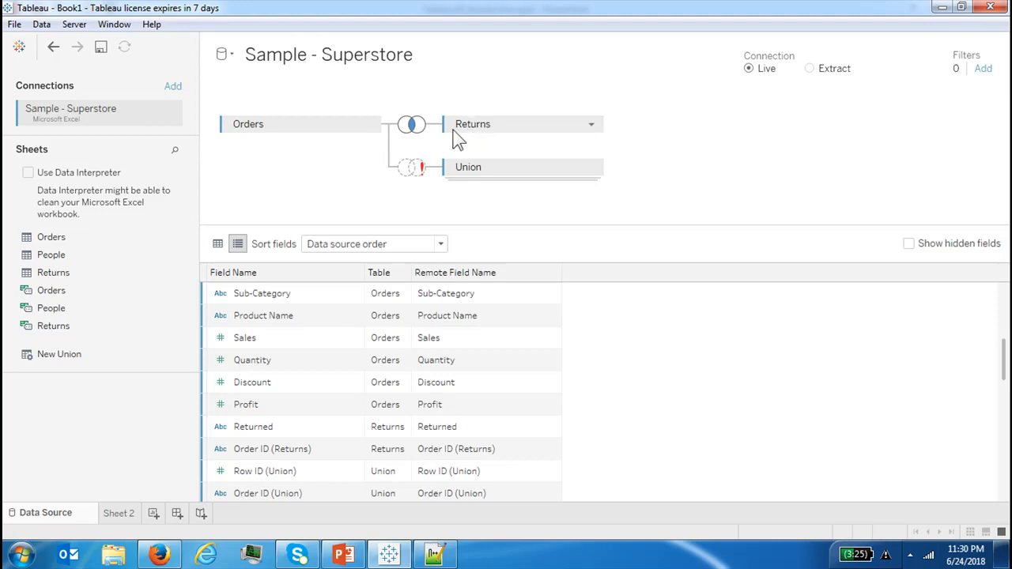
# Check the Orders–Returns join clause, then remove the Returns table from the canvas
pyautogui.click(417, 134)
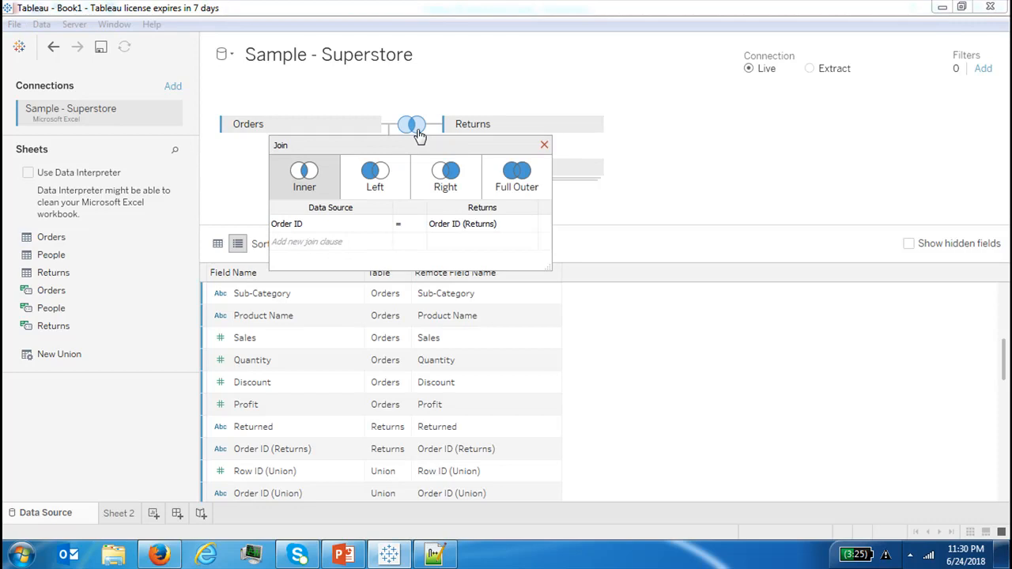
pyautogui.click(544, 146)
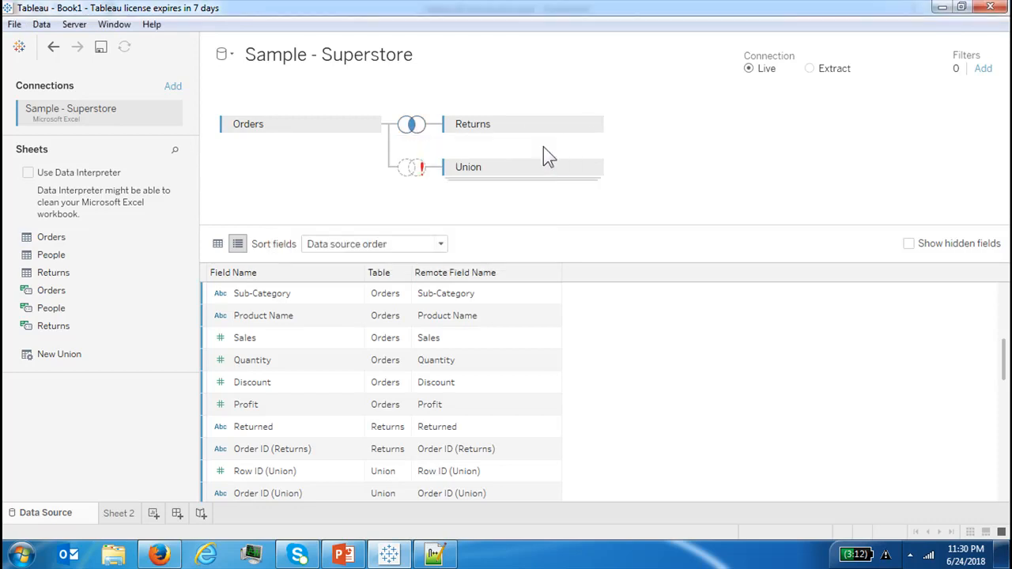
pyautogui.click(590, 125)
pyautogui.click(622, 220)
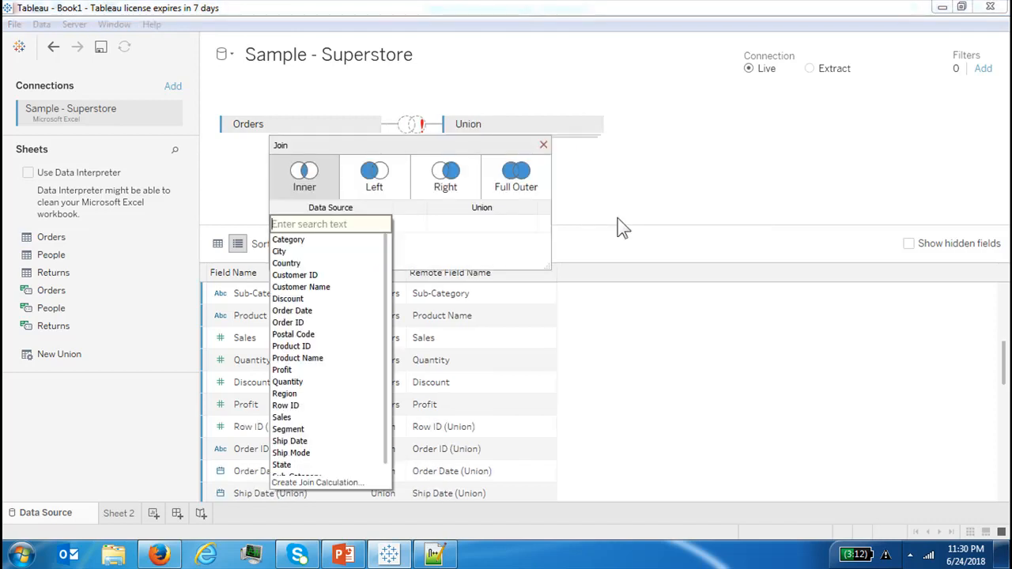
pyautogui.click(623, 186)
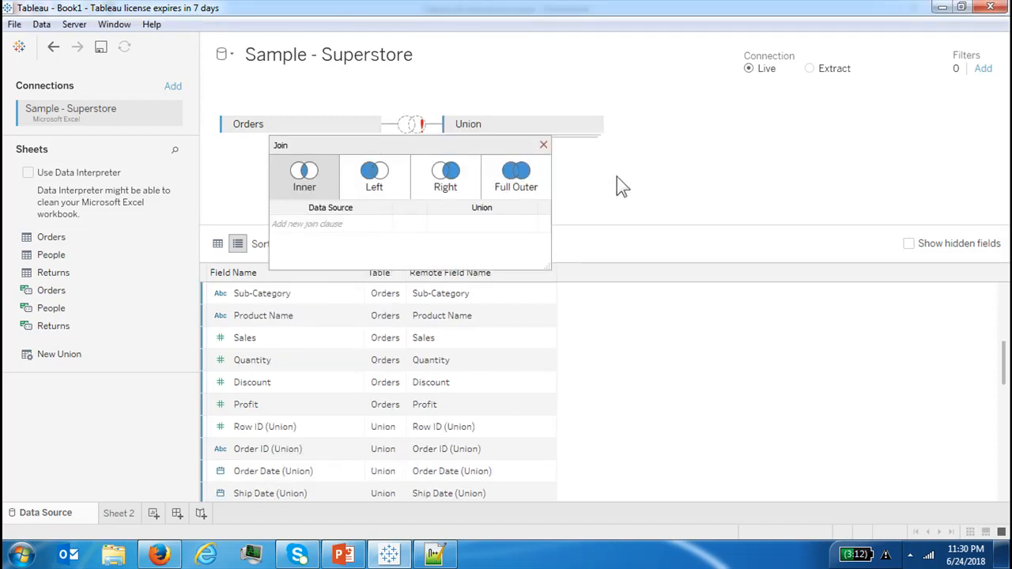
pyautogui.click(543, 144)
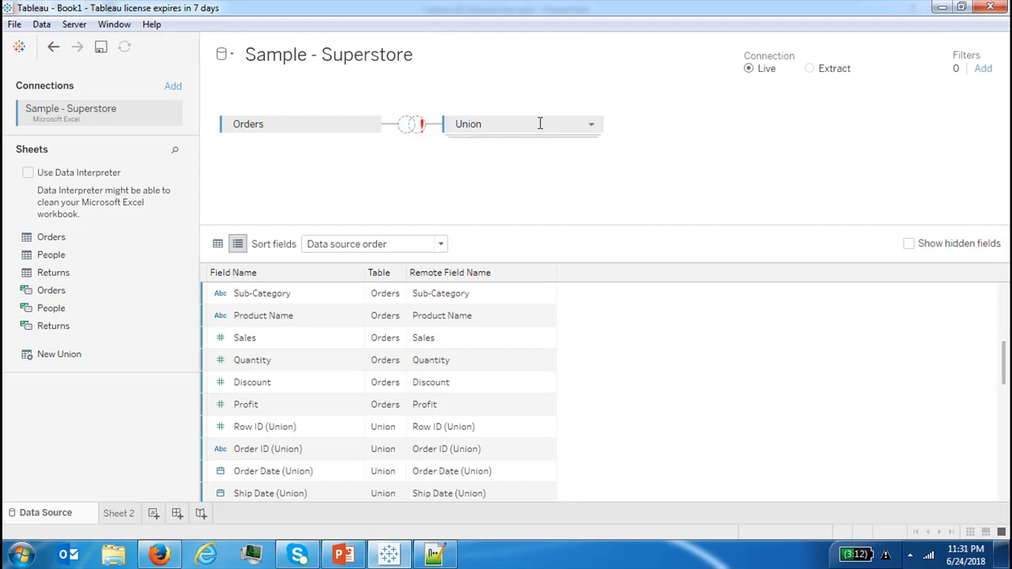
# Open the union for editing and review its Wildcard (automatic) options
pyautogui.click(593, 125)
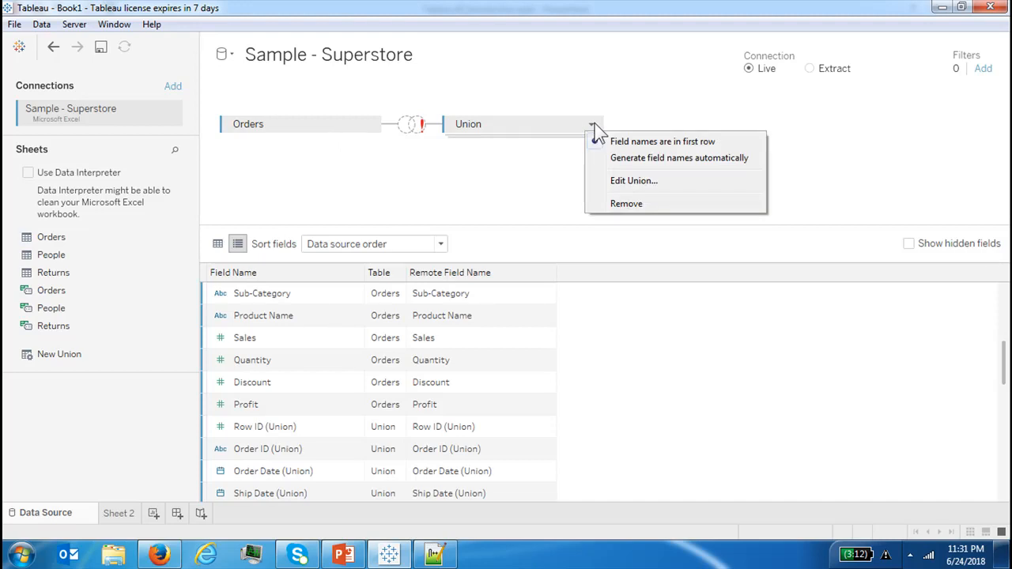
pyautogui.click(629, 180)
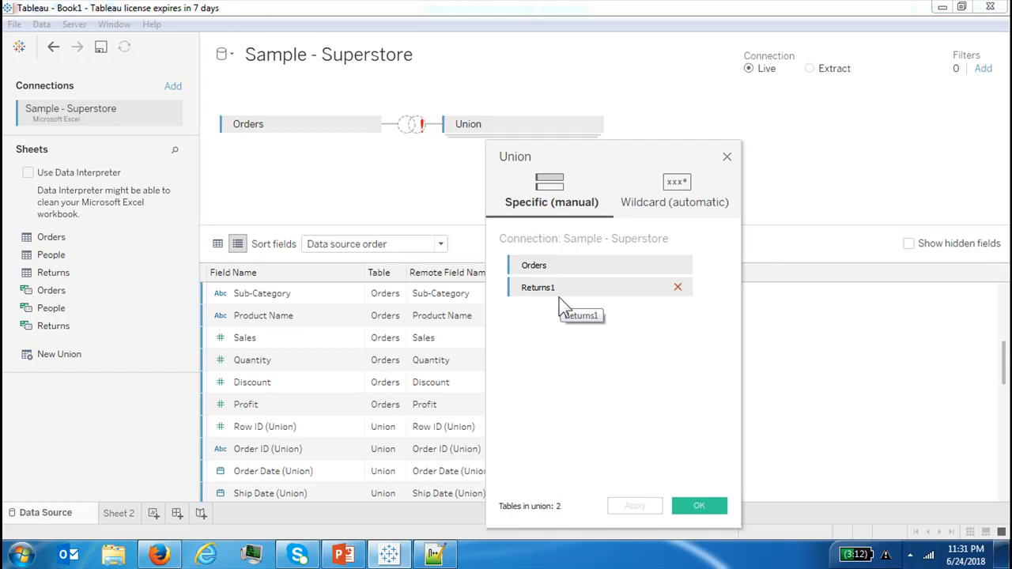
pyautogui.click(653, 204)
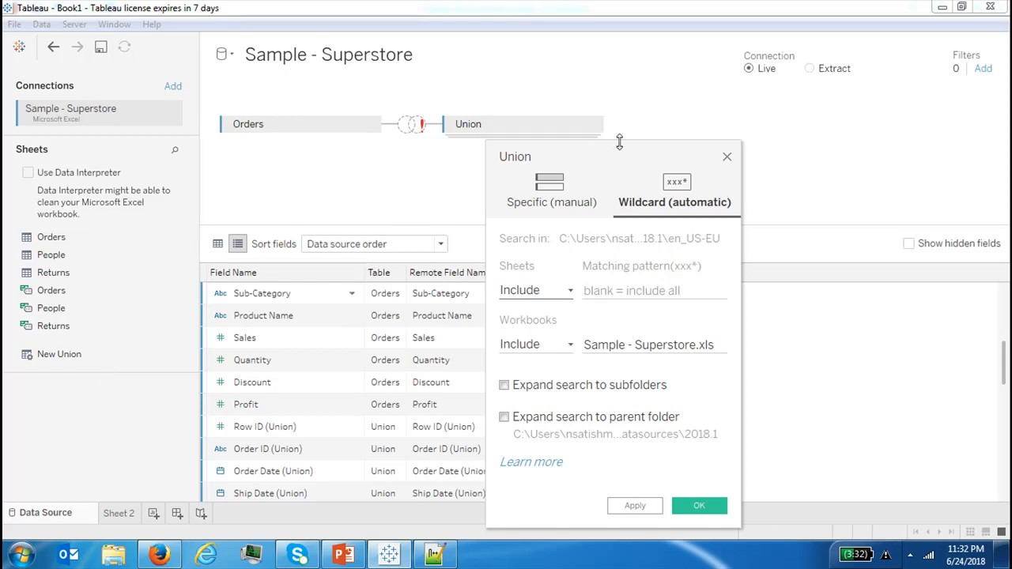
pyautogui.click(731, 156)
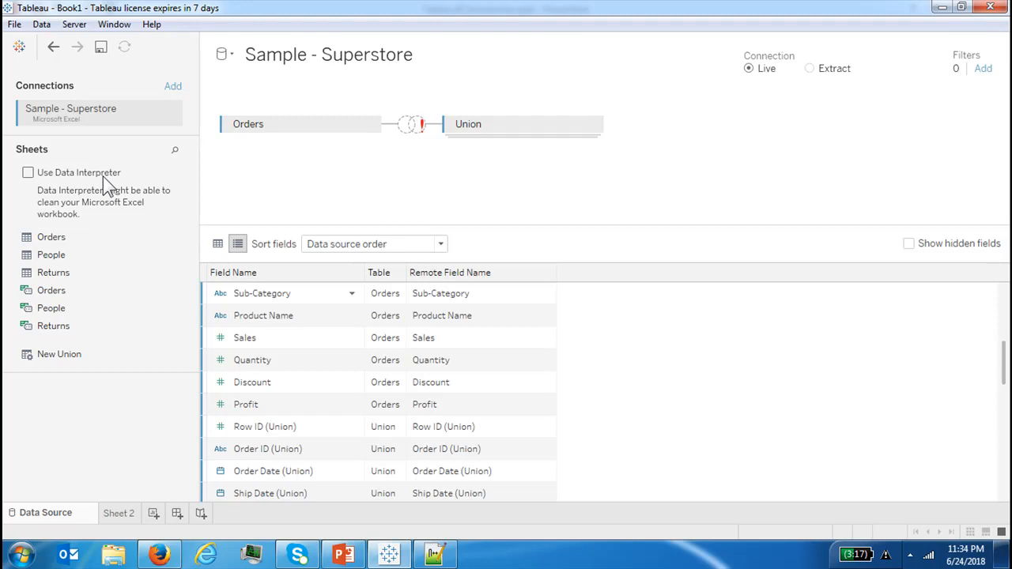
# Turn on Use Data Interpreter and try to add a data source filter
pyautogui.click(30, 177)
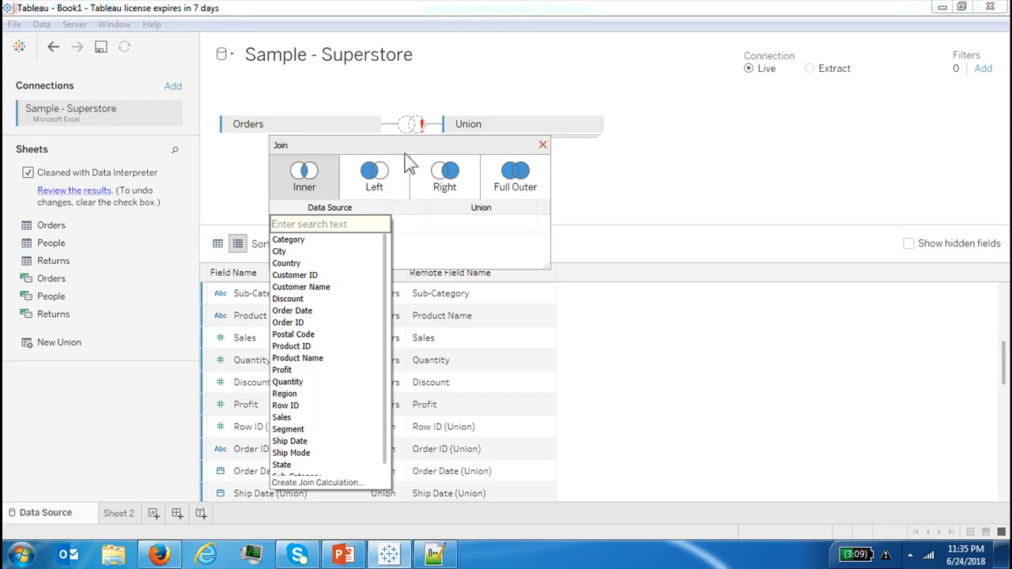
pyautogui.click(545, 92)
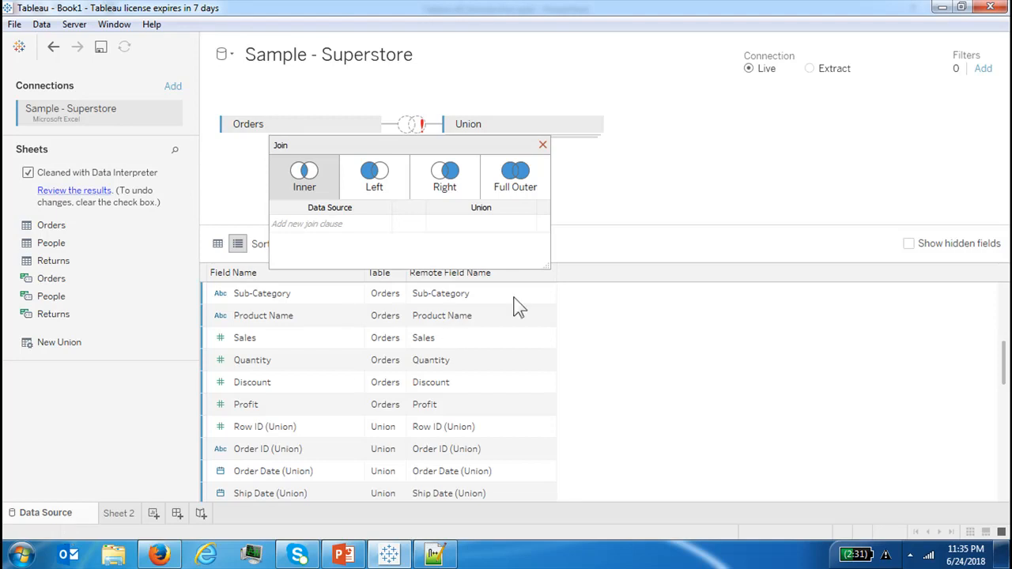
pyautogui.click(982, 70)
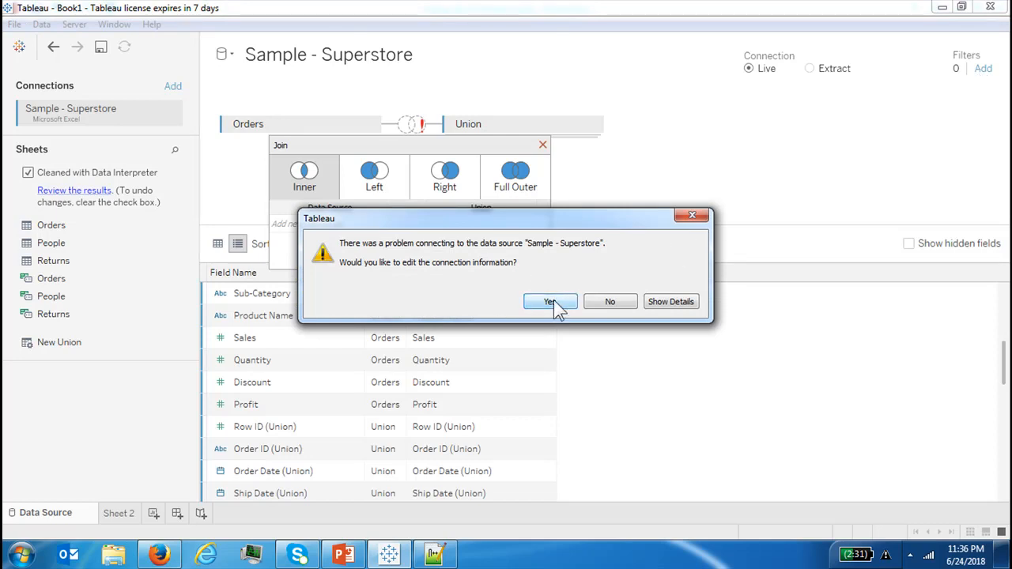
pyautogui.click(588, 303)
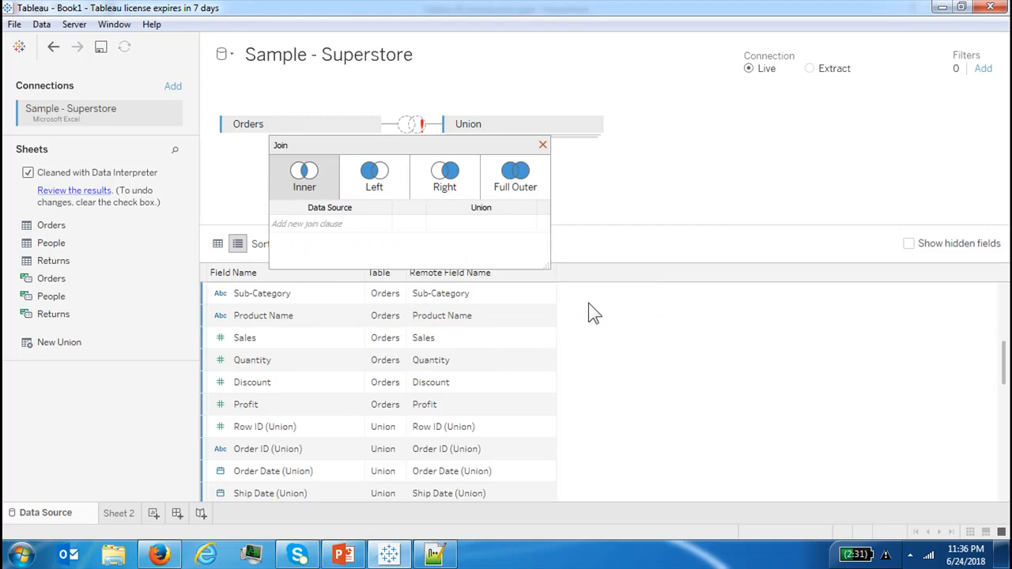
# Close the join dialog and remove the union from the canvas, leaving only Orders
pyautogui.click(542, 146)
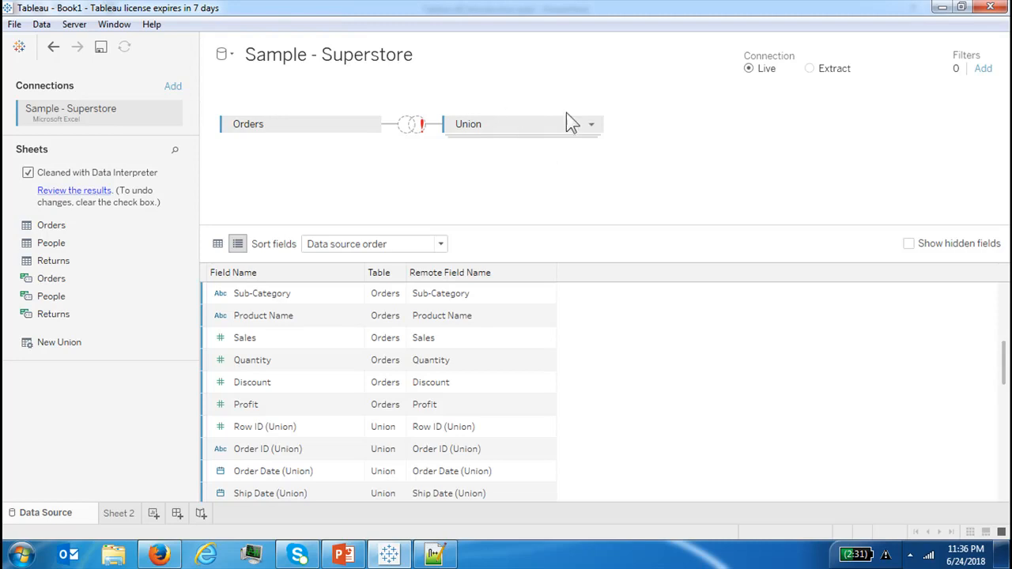
pyautogui.click(592, 125)
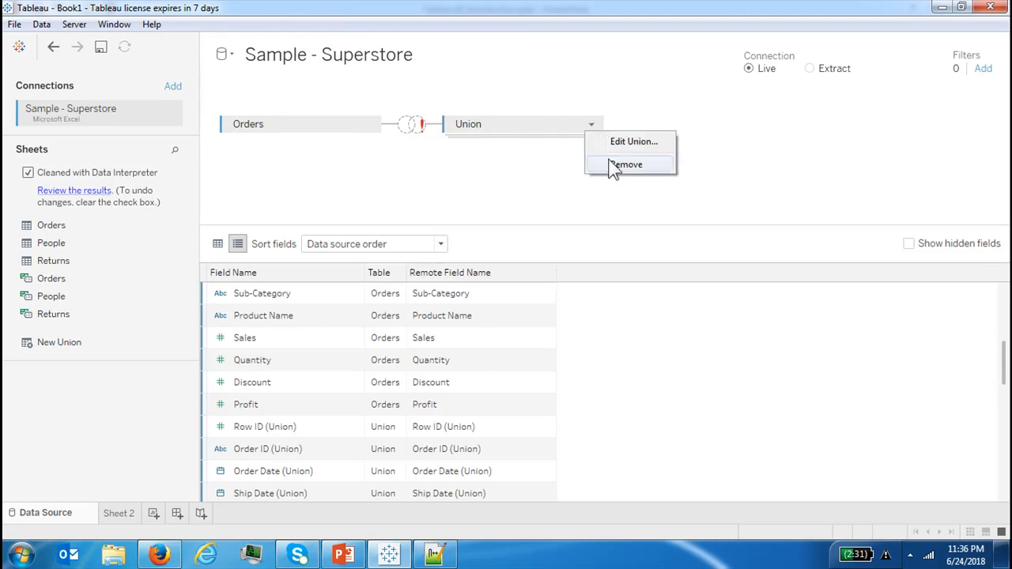
pyautogui.click(610, 165)
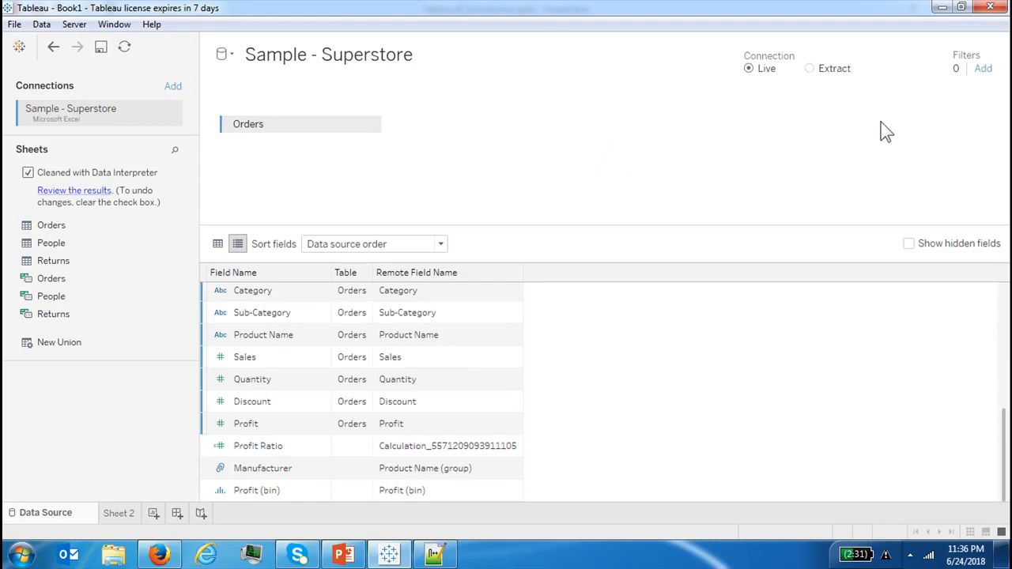
# Open a data source filter on Customer Name, review its General, Wildcard, Condition and Top options, and cancel it
pyautogui.click(983, 71)
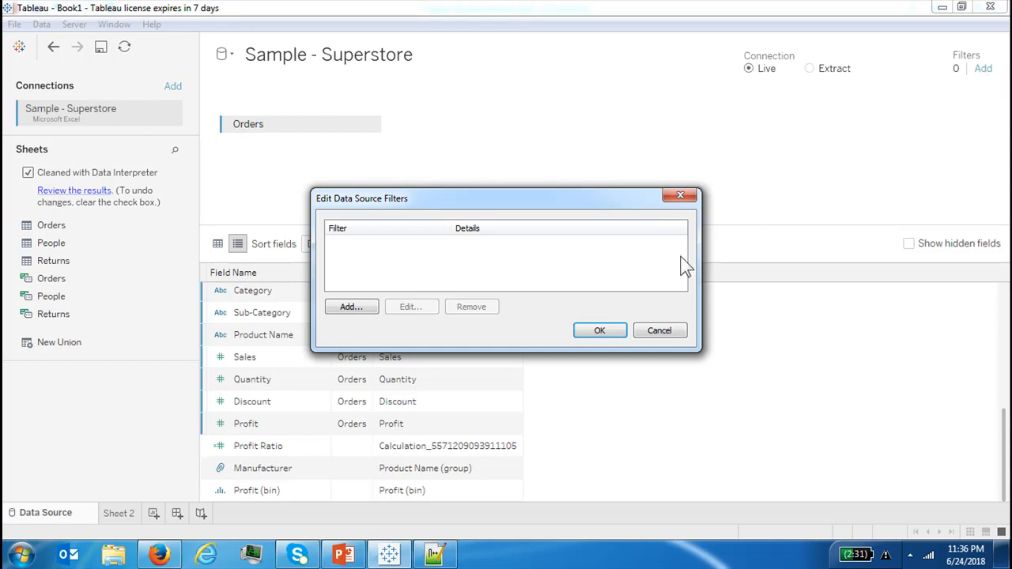
pyautogui.click(350, 310)
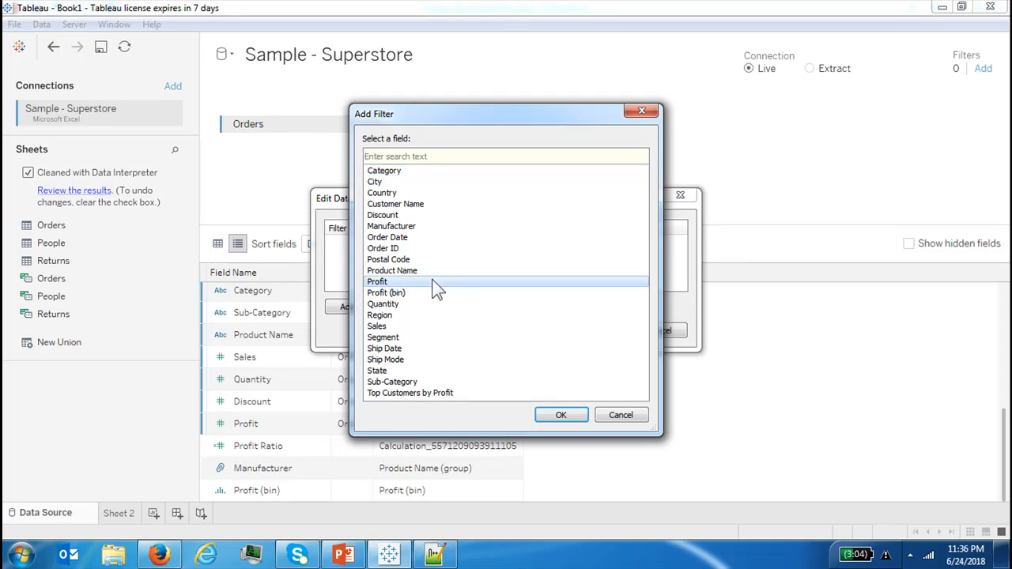
pyautogui.click(416, 205)
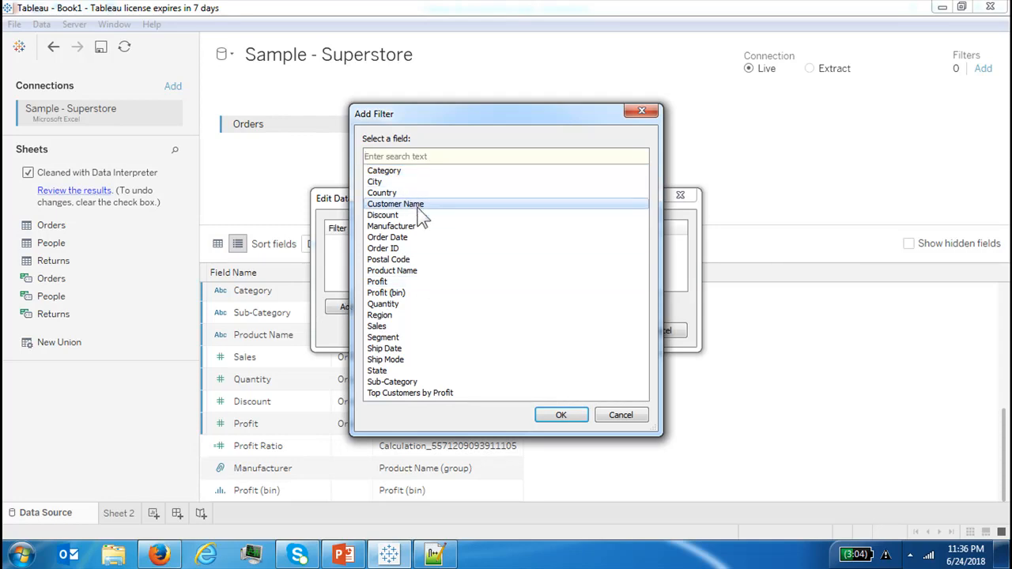
pyautogui.click(560, 416)
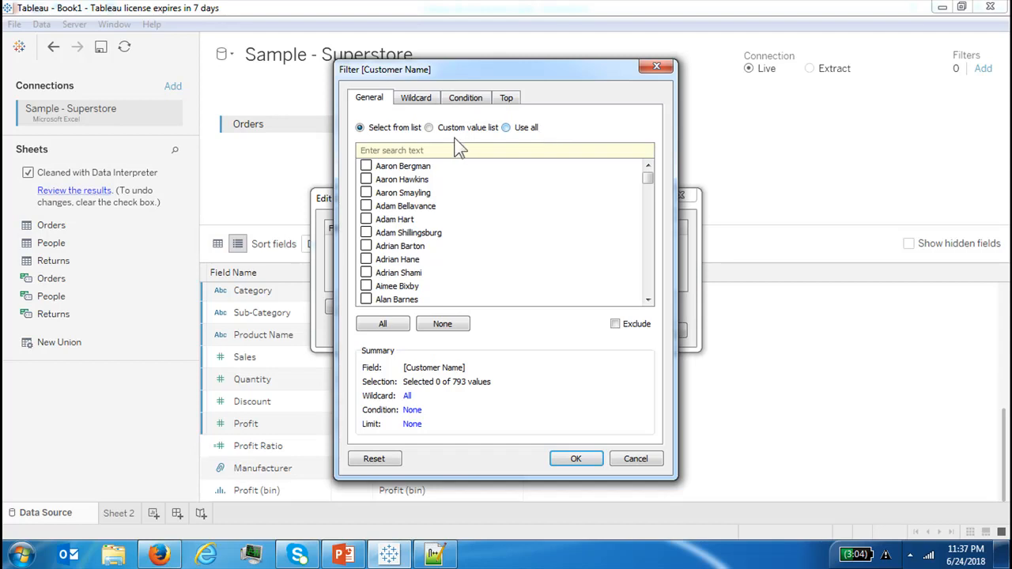
pyautogui.click(413, 101)
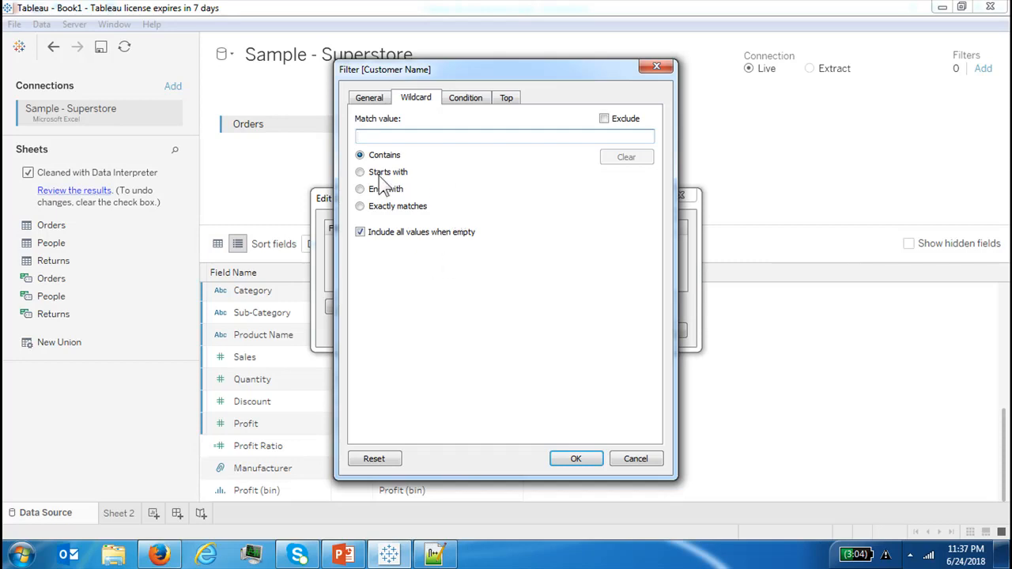
pyautogui.click(469, 100)
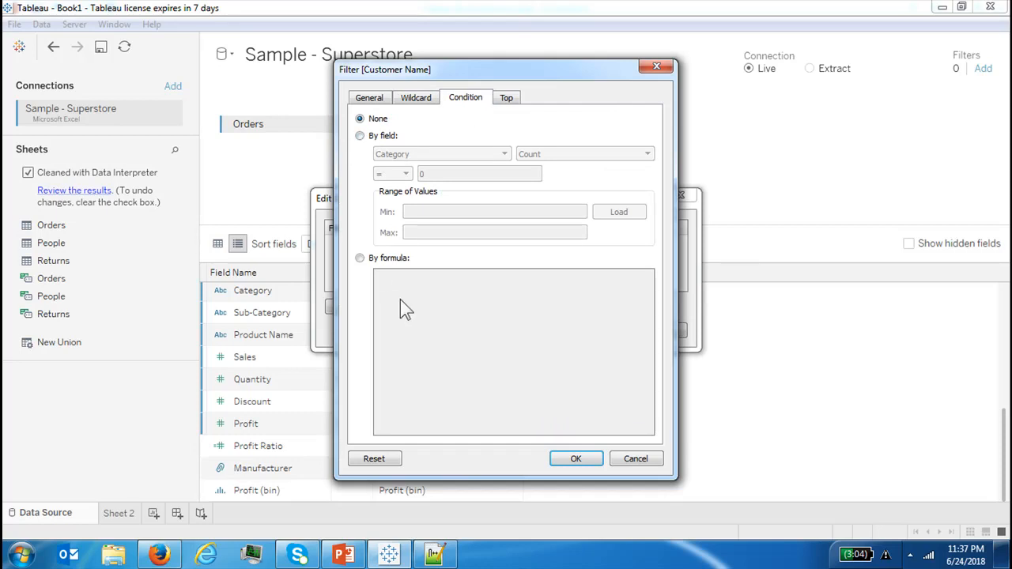
pyautogui.click(506, 99)
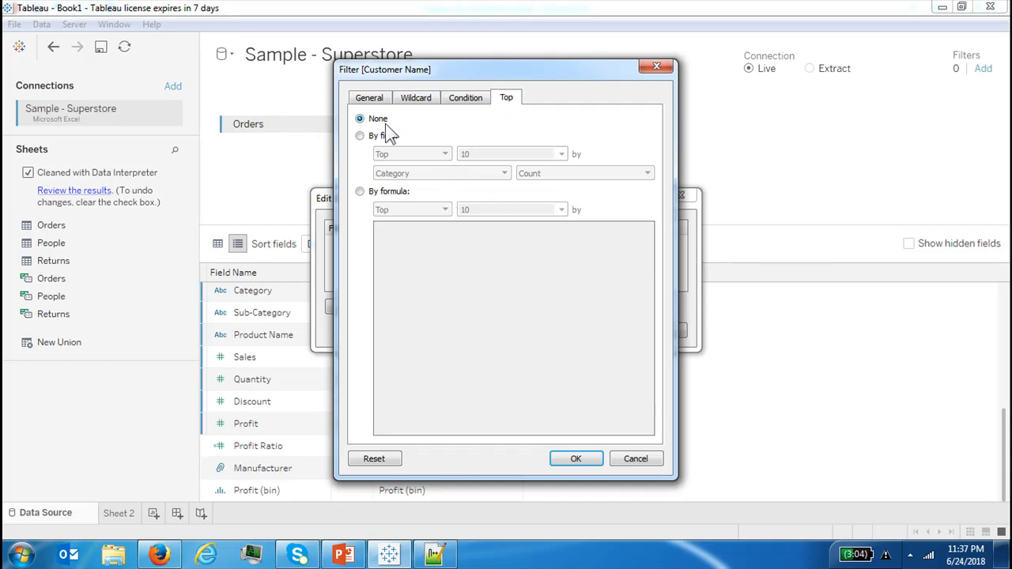
pyautogui.click(377, 99)
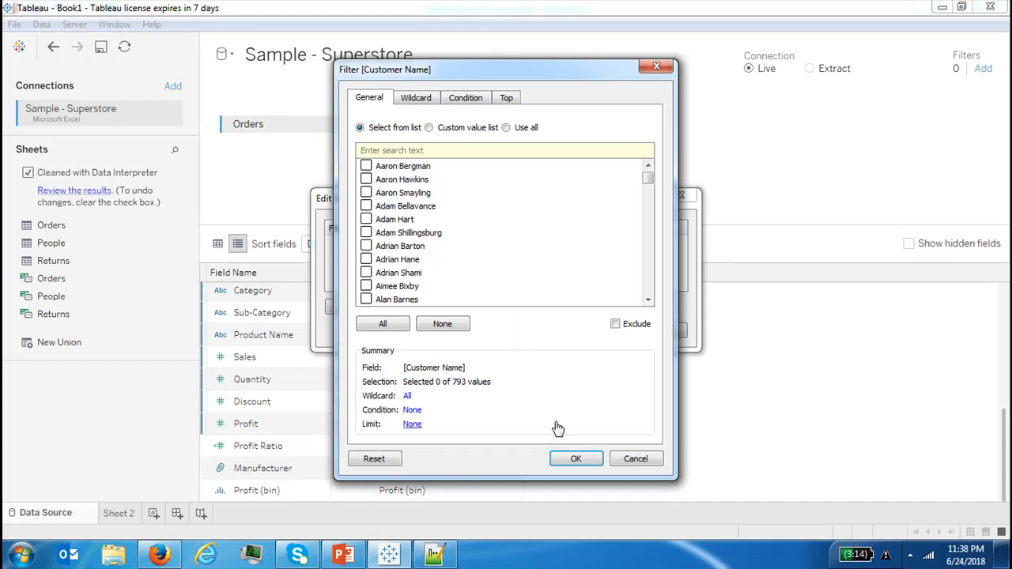
pyautogui.click(575, 461)
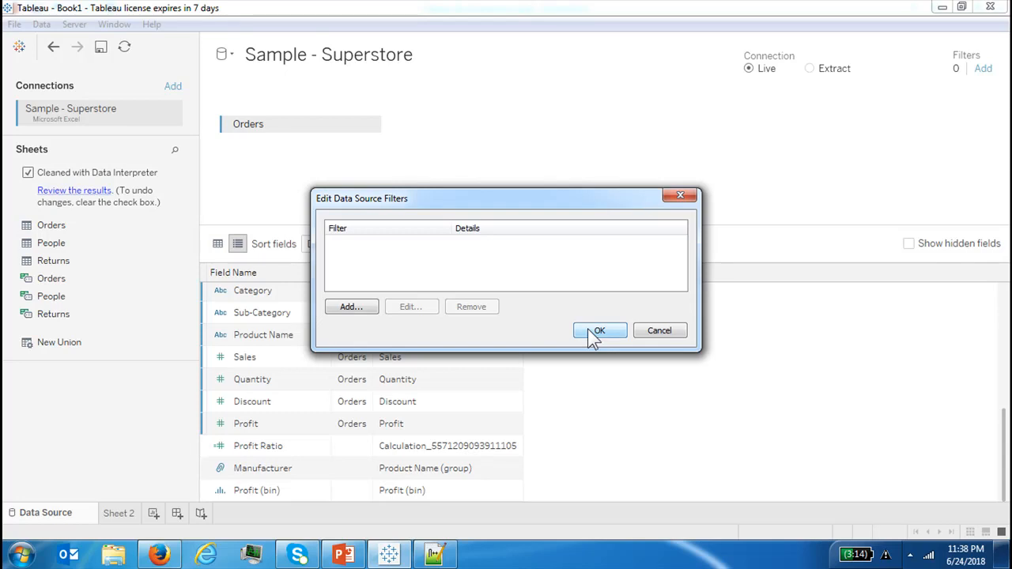
pyautogui.click(684, 332)
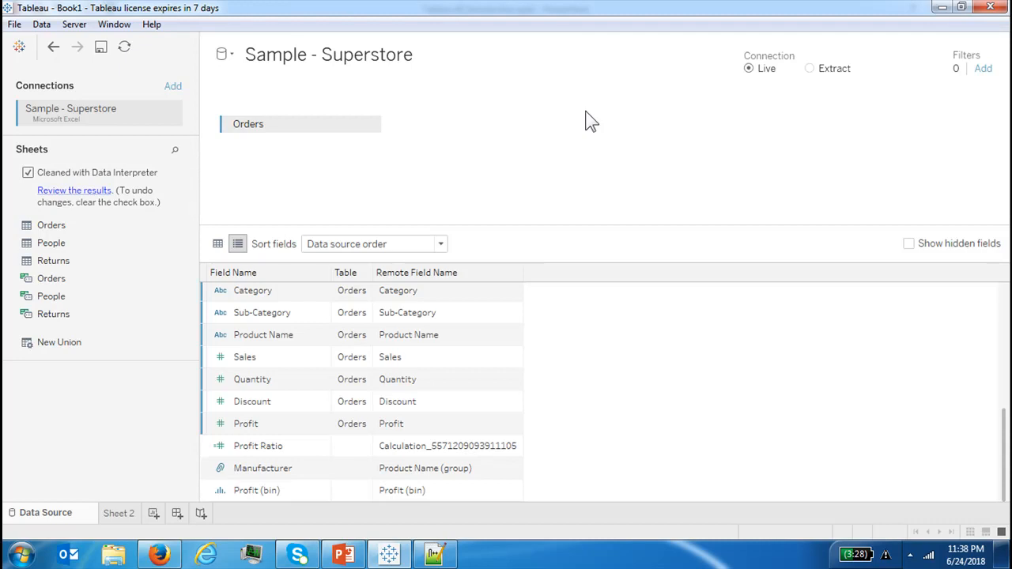
# Return from Sheet 2 to the data source via Edit Data Source and switch the preview to the data grid
pyautogui.click(41, 25)
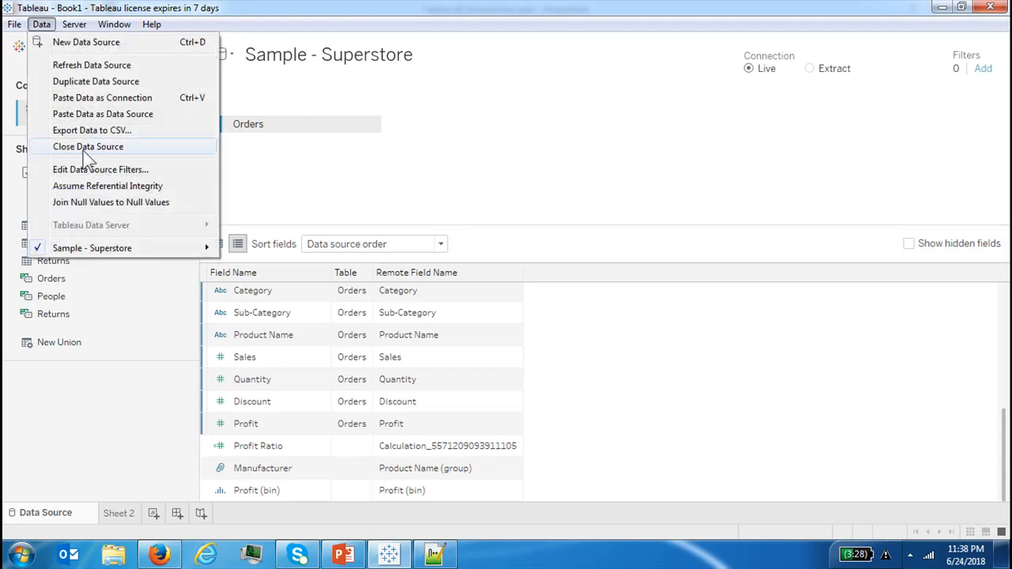
pyautogui.click(115, 518)
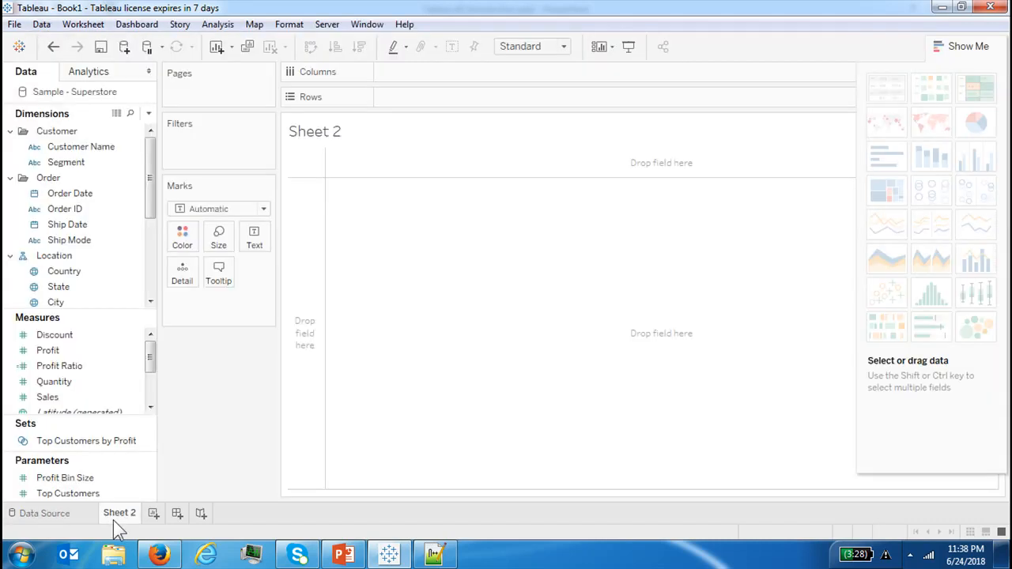
pyautogui.click(42, 26)
pyautogui.moveTo(150, 172)
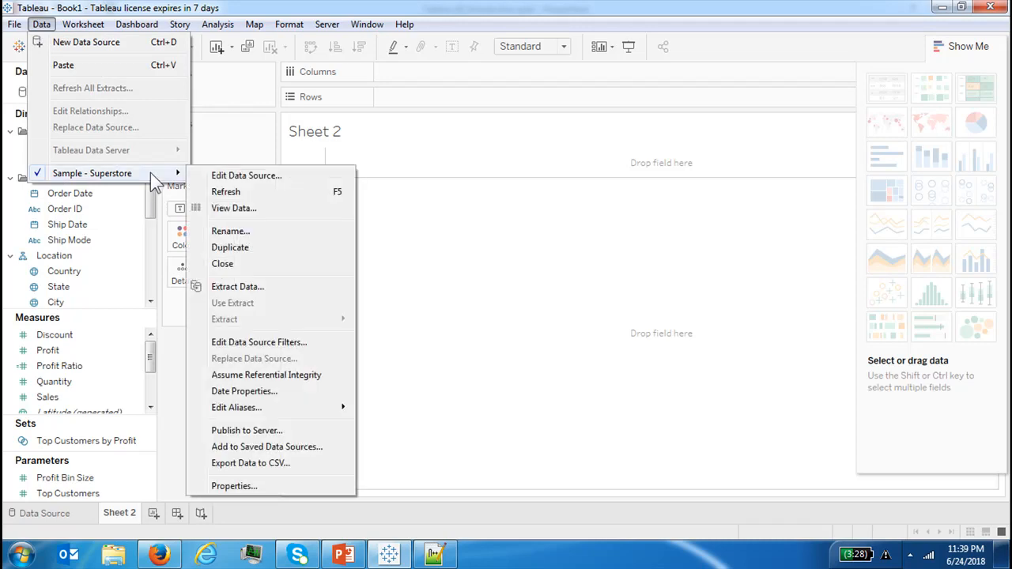
pyautogui.click(219, 180)
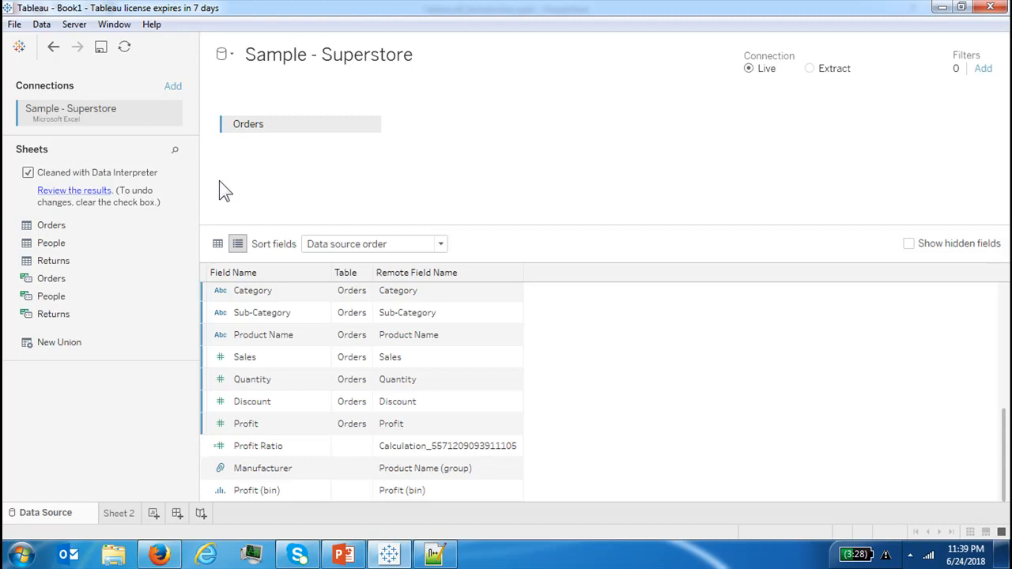
pyautogui.click(222, 248)
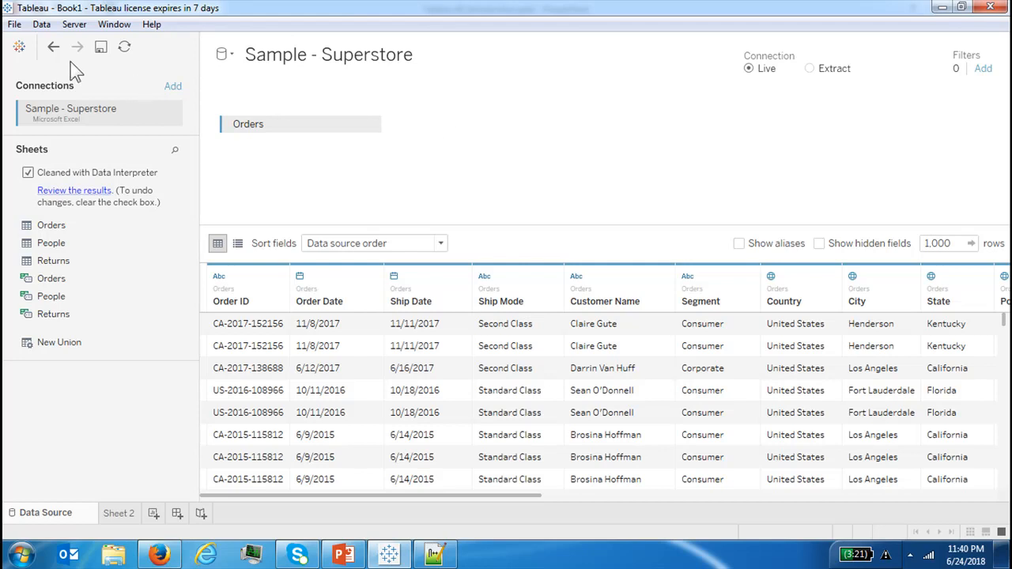
# Compare the Data menu options on the Data Source page and on the Sheet 2 worksheet
pyautogui.click(42, 24)
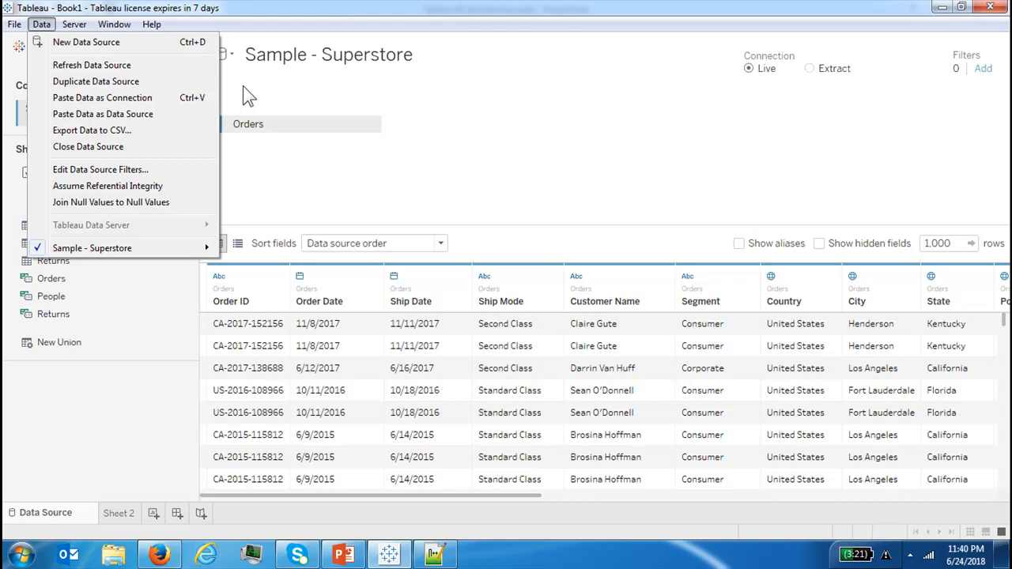
pyautogui.click(127, 427)
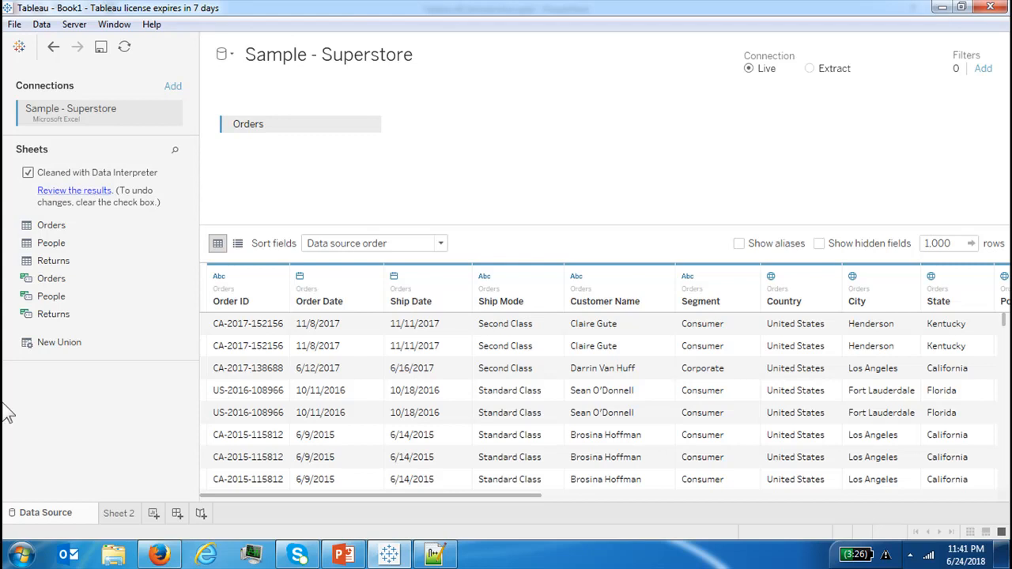
pyautogui.click(114, 516)
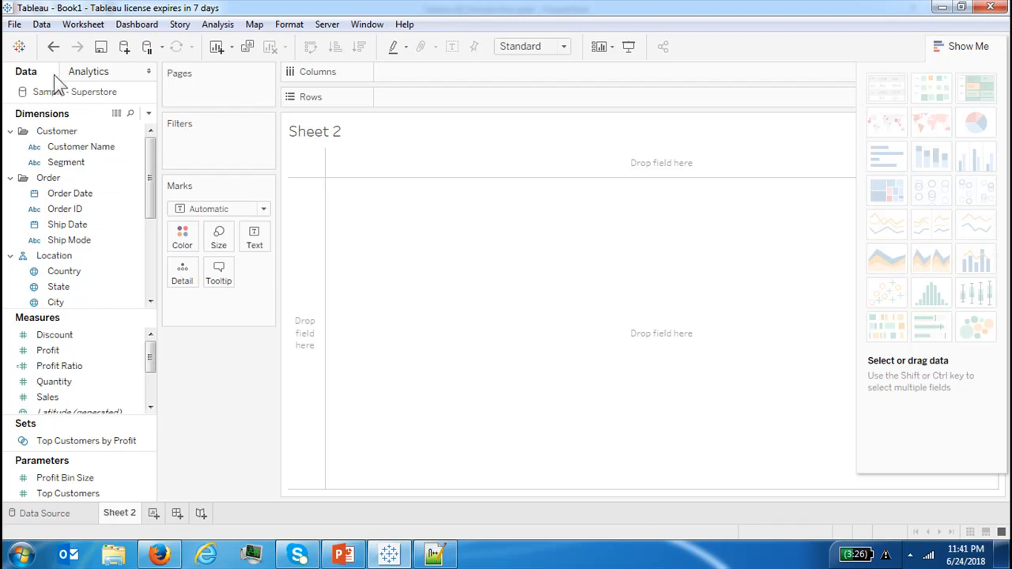
pyautogui.click(42, 24)
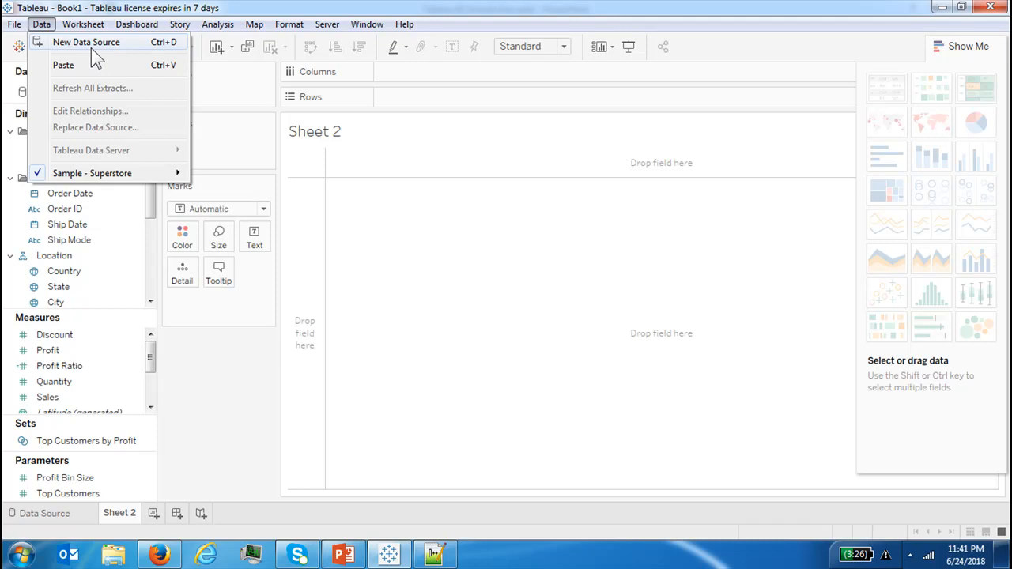
pyautogui.click(69, 519)
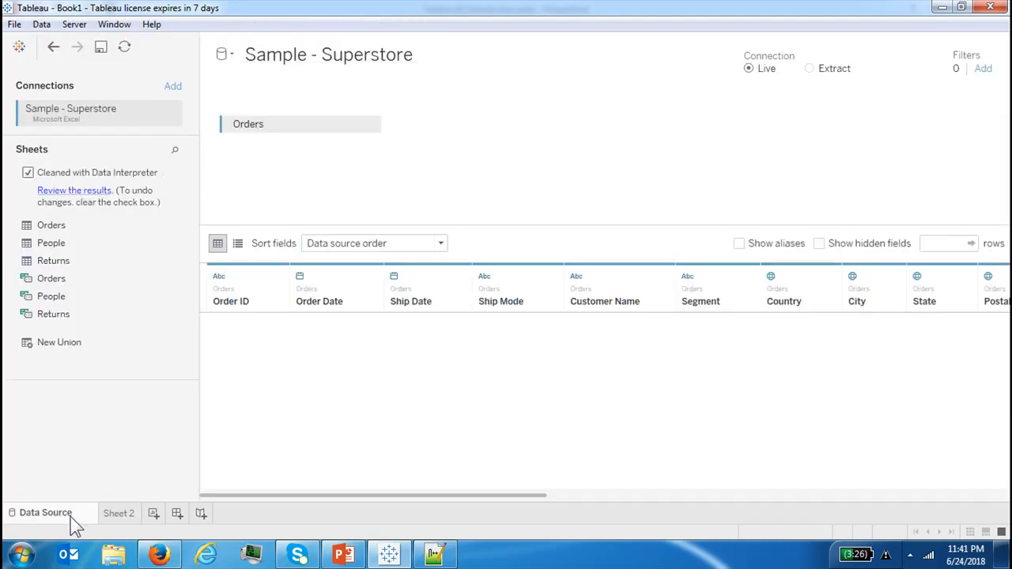
pyautogui.click(41, 24)
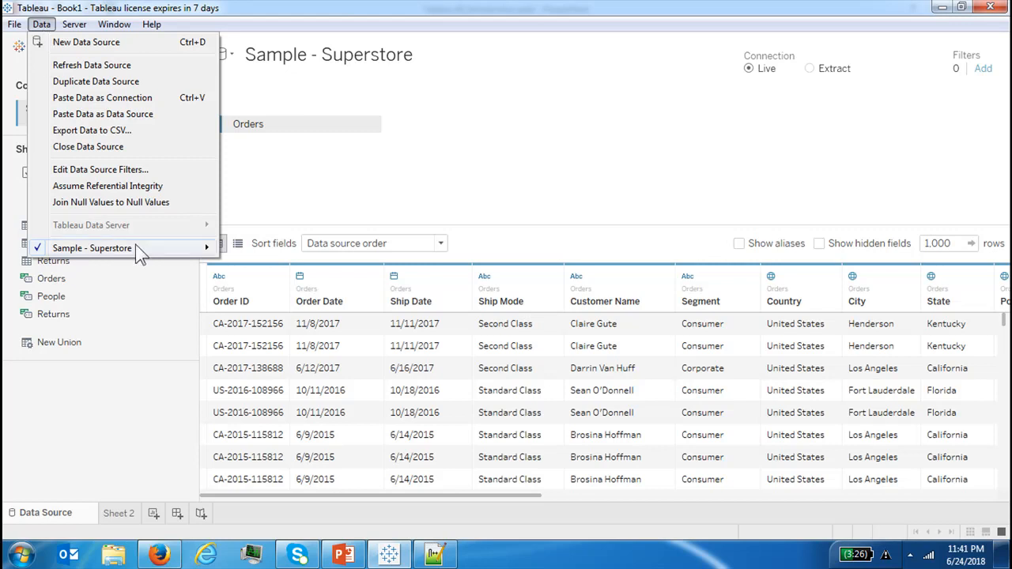
pyautogui.moveTo(136, 247)
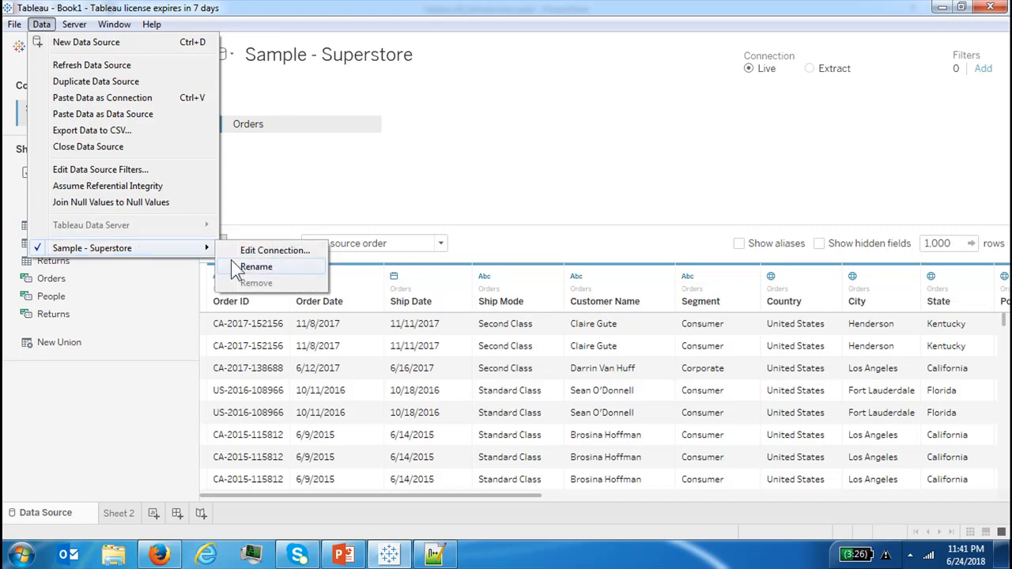
pyautogui.click(453, 196)
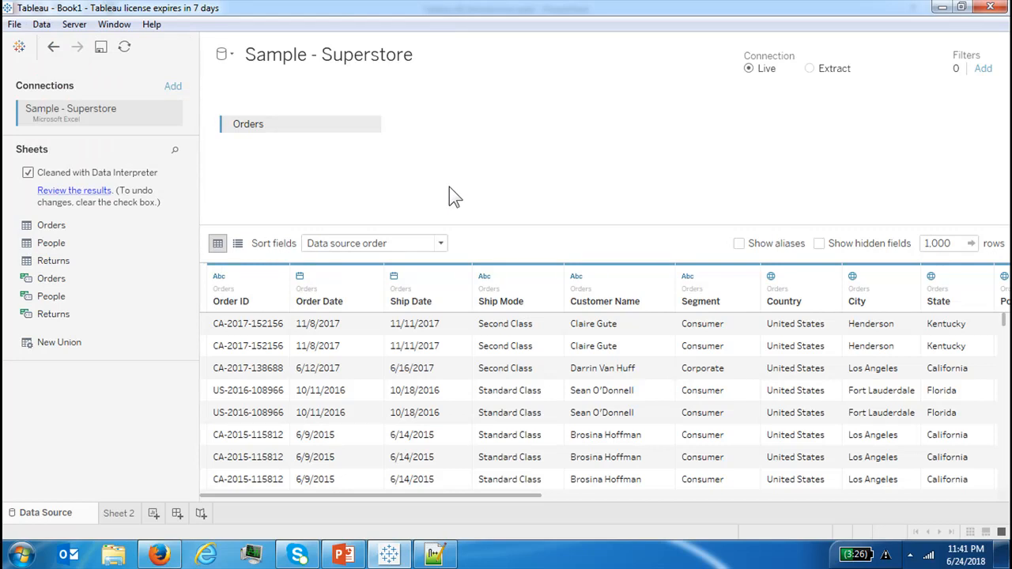
pyautogui.click(123, 516)
pyautogui.click(41, 24)
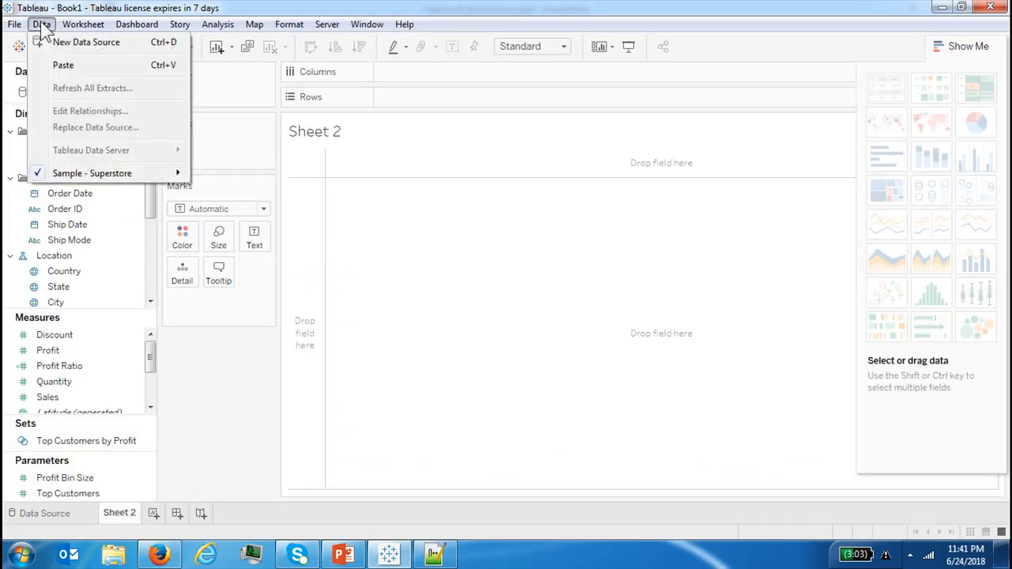
pyautogui.moveTo(152, 176)
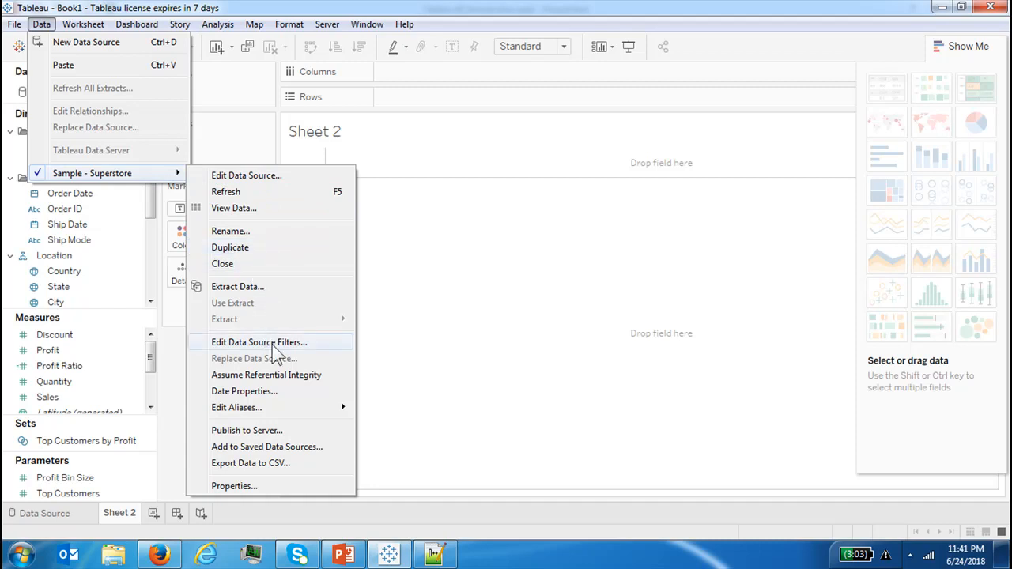
pyautogui.click(422, 158)
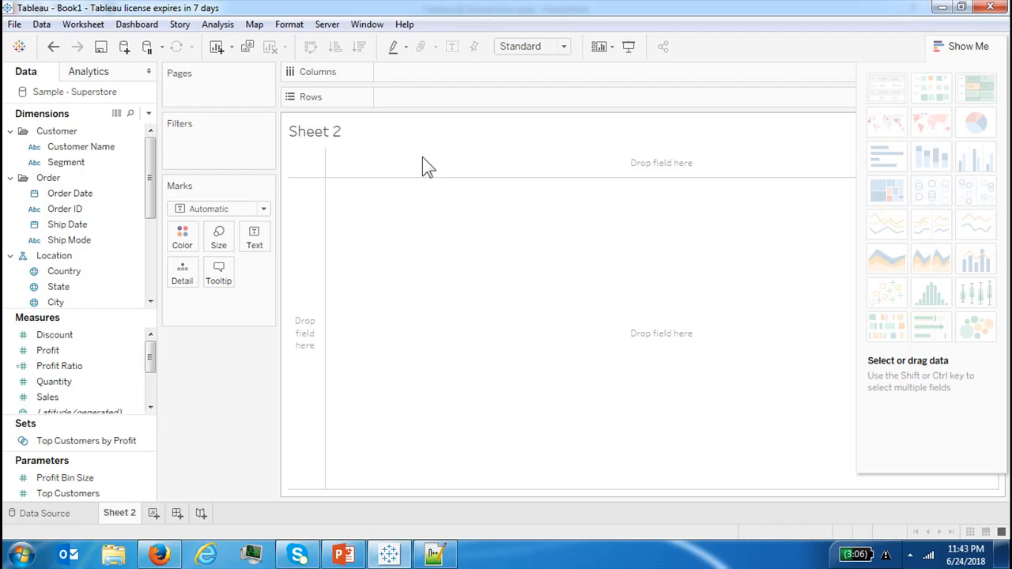
# Open Add to Saved Data Sources for Sample - Superstore, check the save-as file types, and cancel
pyautogui.click(42, 25)
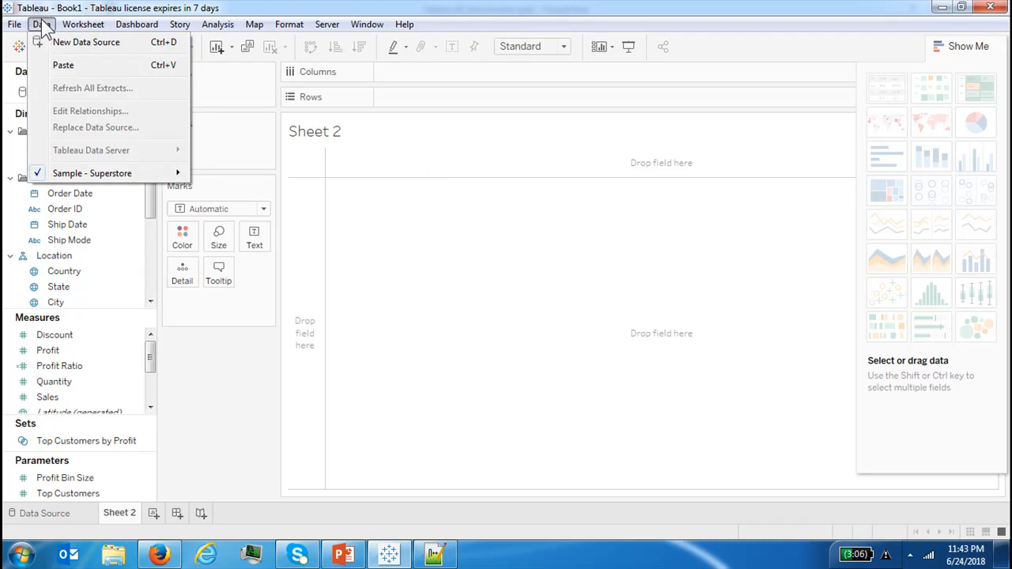
pyautogui.moveTo(150, 173)
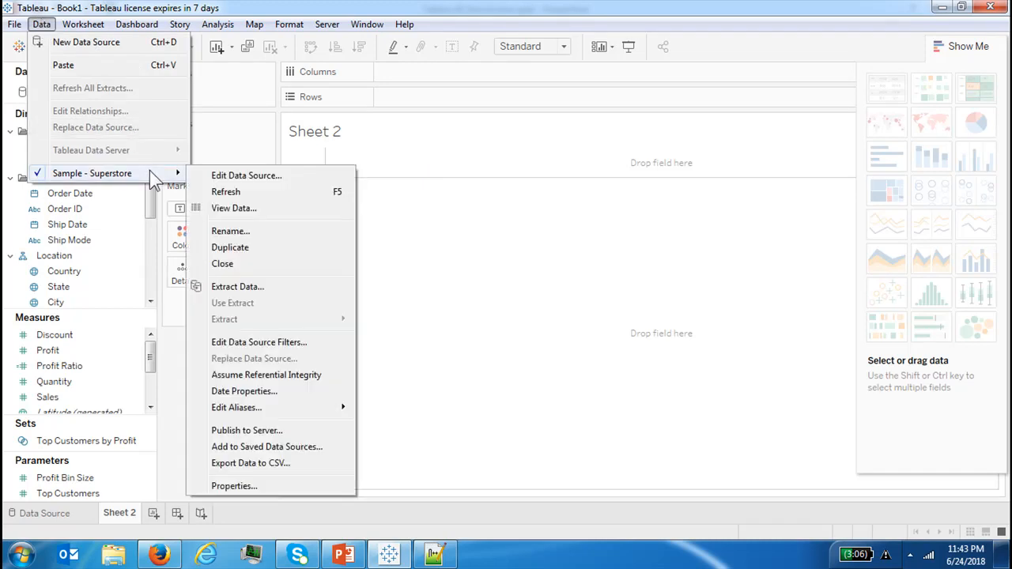
pyautogui.click(292, 447)
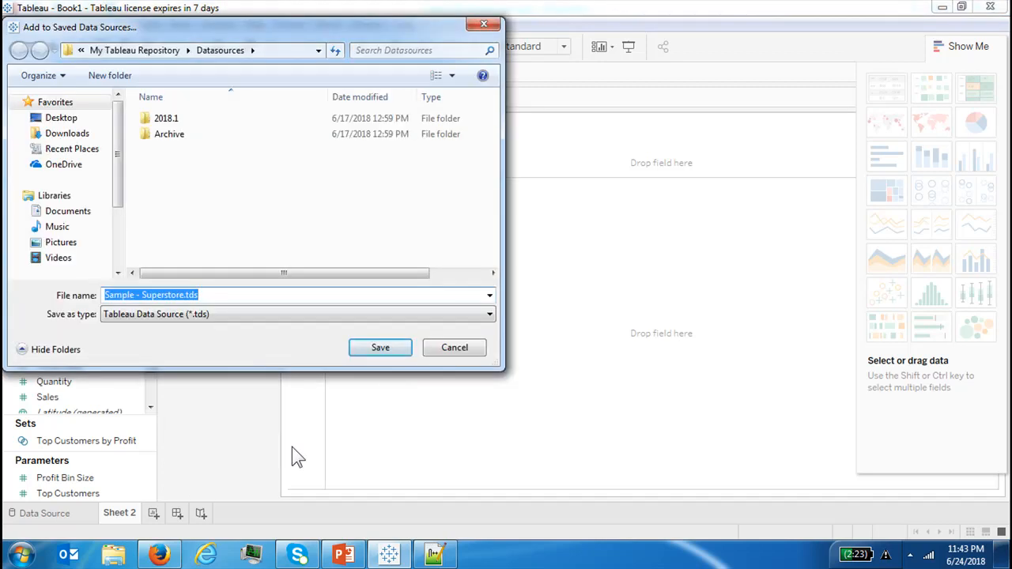
pyautogui.click(269, 317)
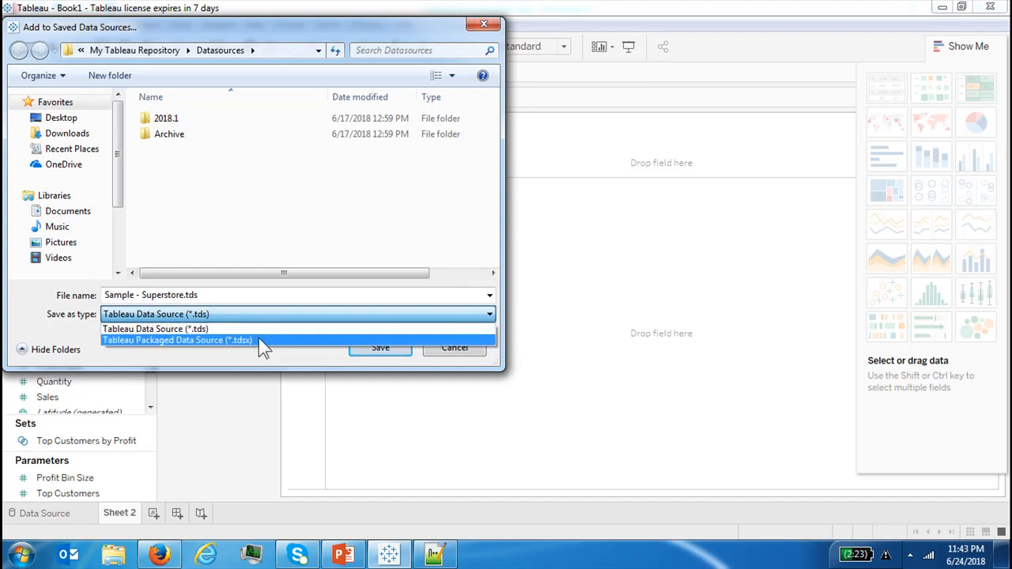
pyautogui.click(439, 351)
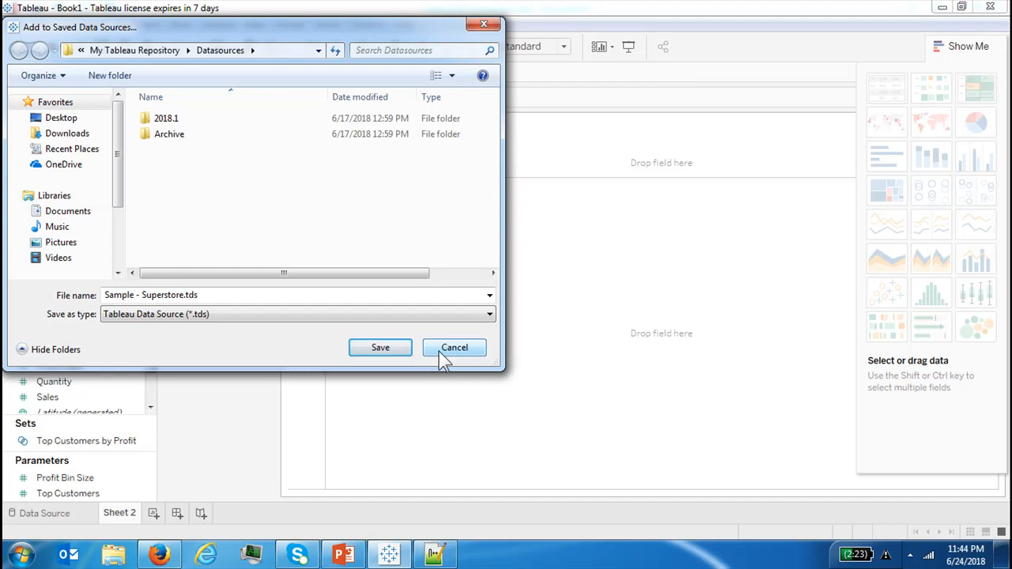
pyautogui.click(438, 351)
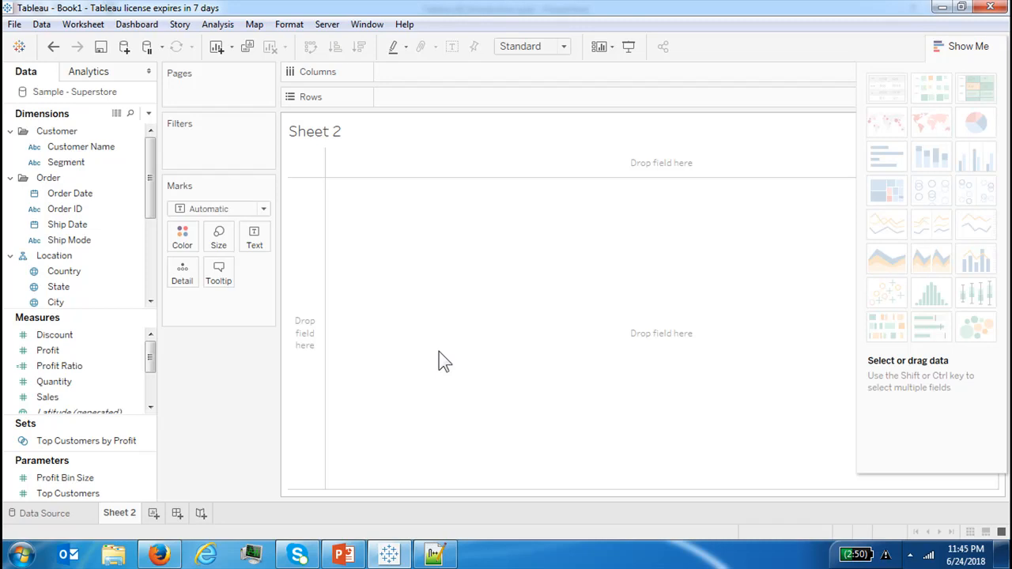
# Close the Sample - Superstore data source and open the Data Source tab
pyautogui.click(41, 25)
pyautogui.moveTo(136, 179)
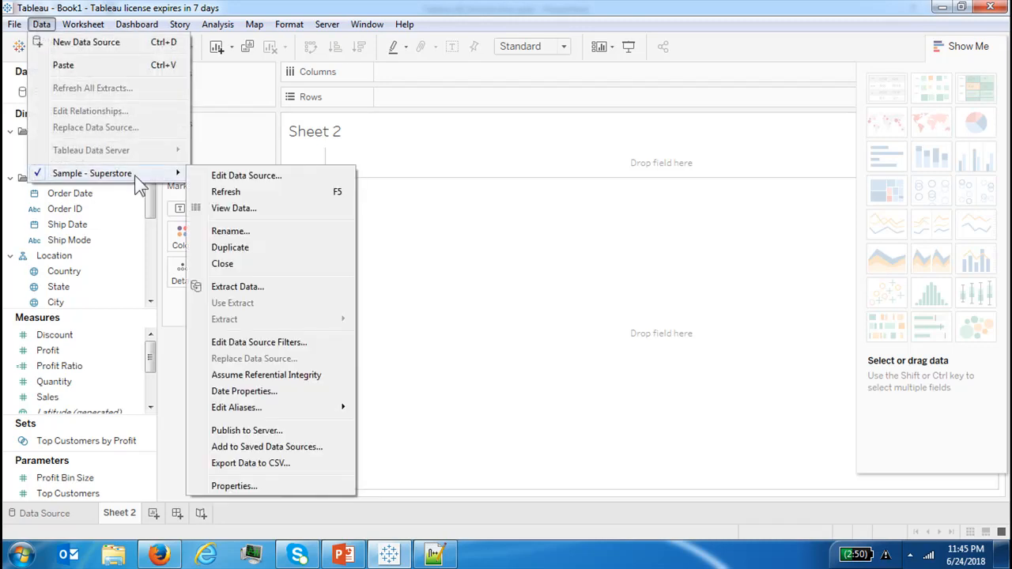
pyautogui.click(243, 258)
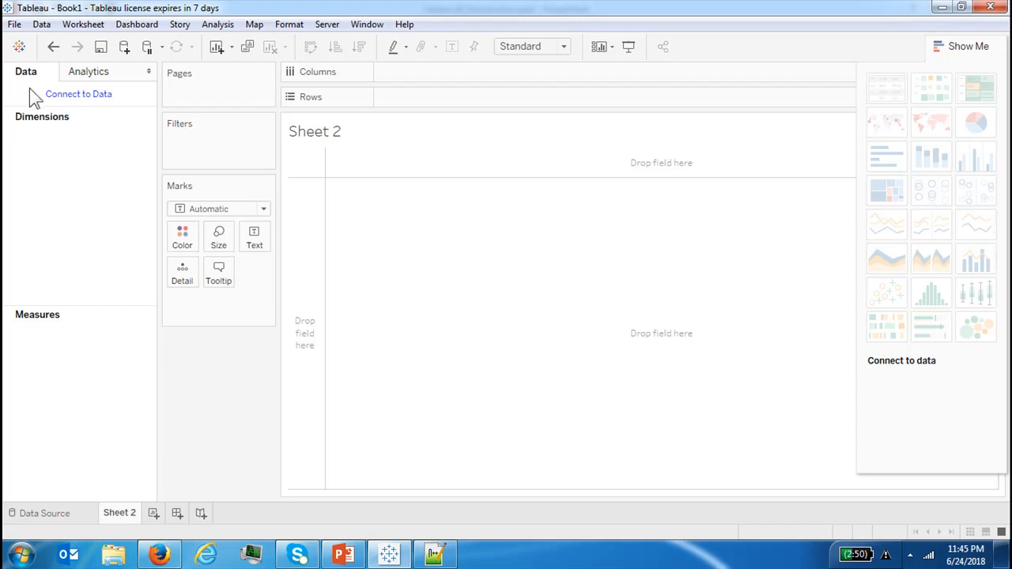
pyautogui.click(34, 514)
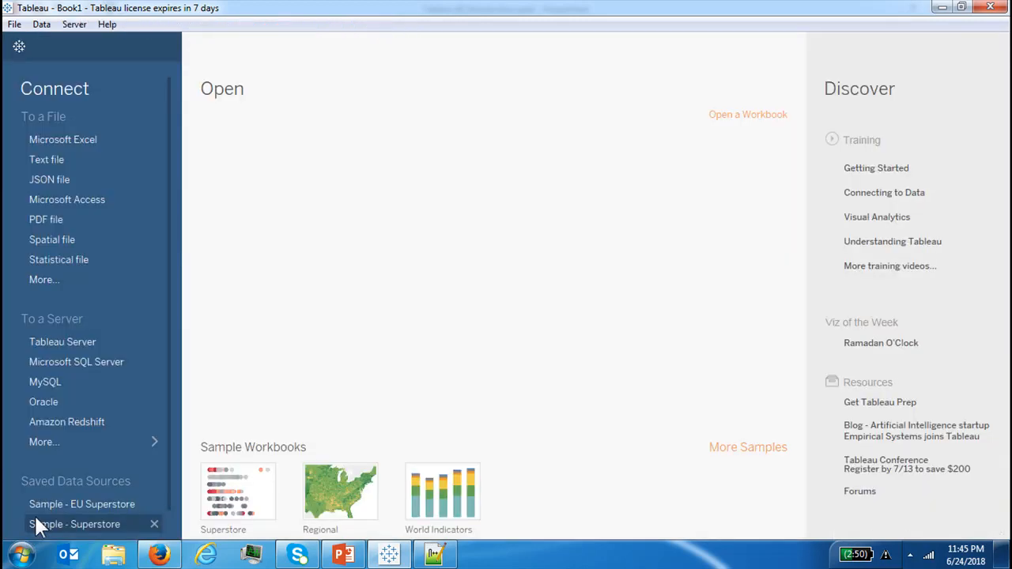